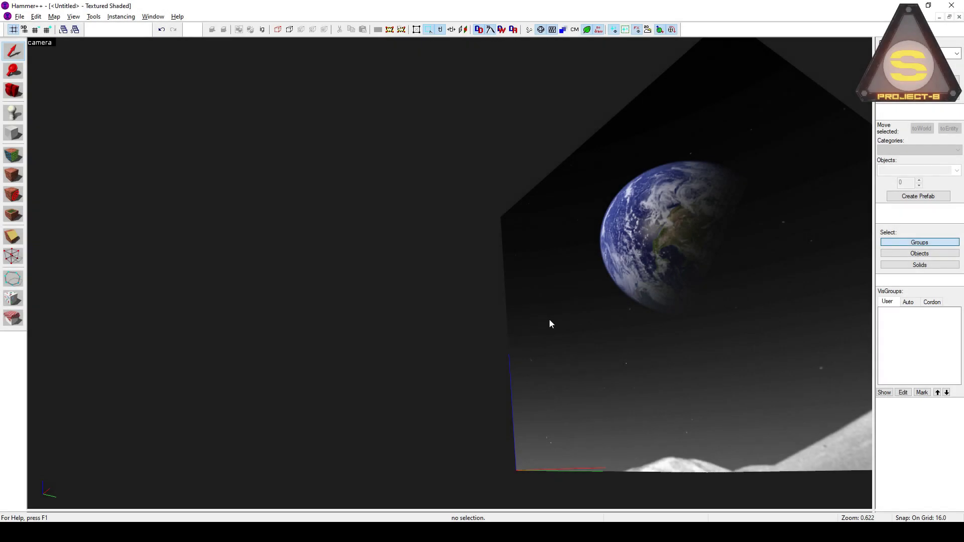
Look across the Earth-over-lunar-horizon skybox through the window, then exit mouselook
left_click_drag(550, 324, 449, 274)
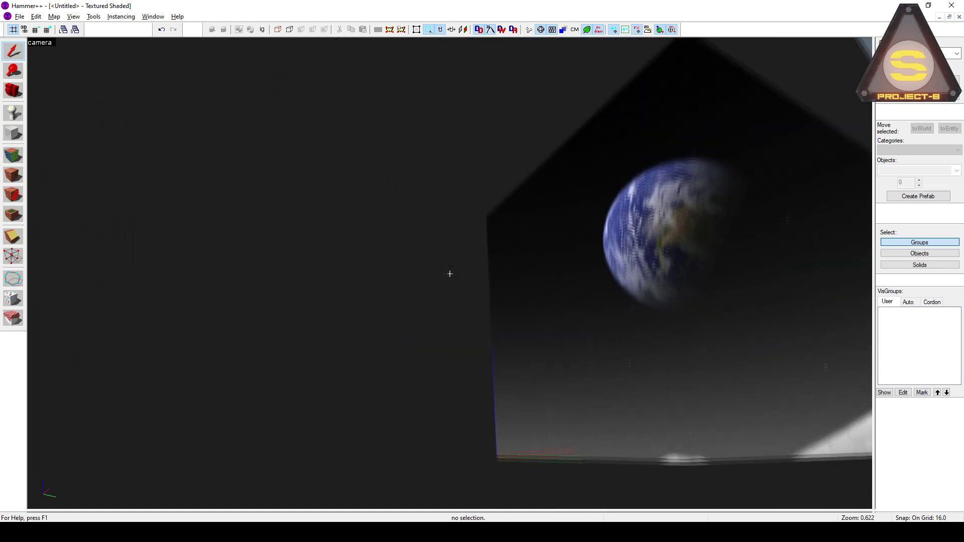
key("z")
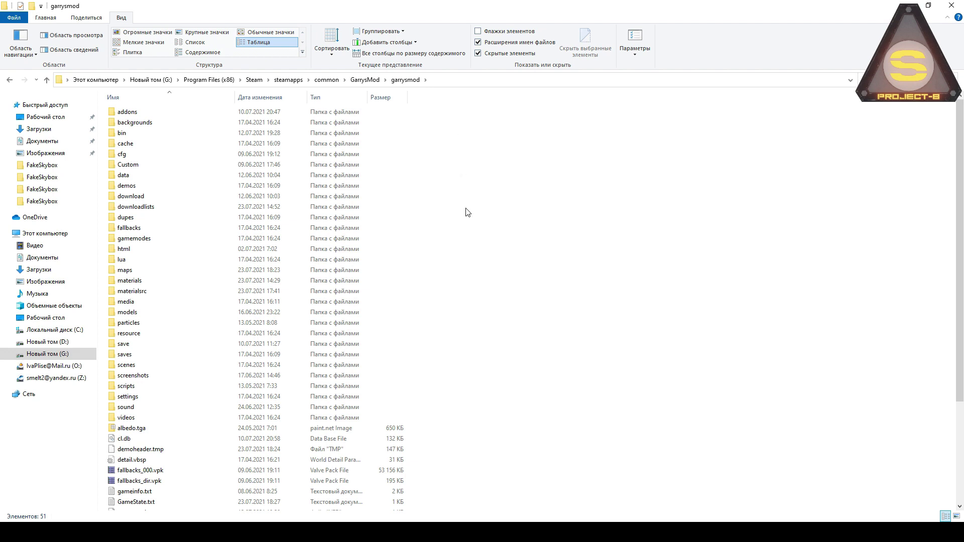
Go to the materialsrc\FakeSkybox folder holding the sky_lunacy textures and G.bat
left_click(452, 81)
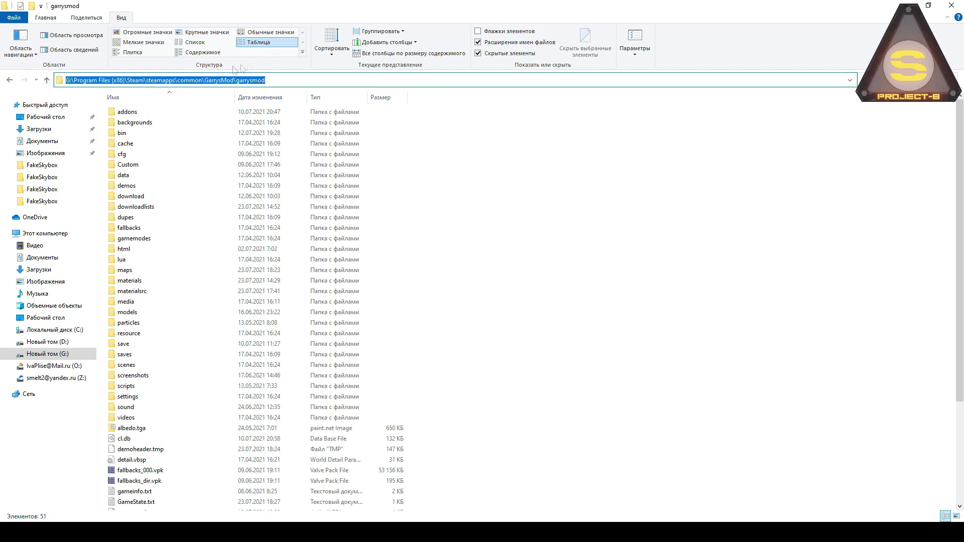
left_click(185, 293)
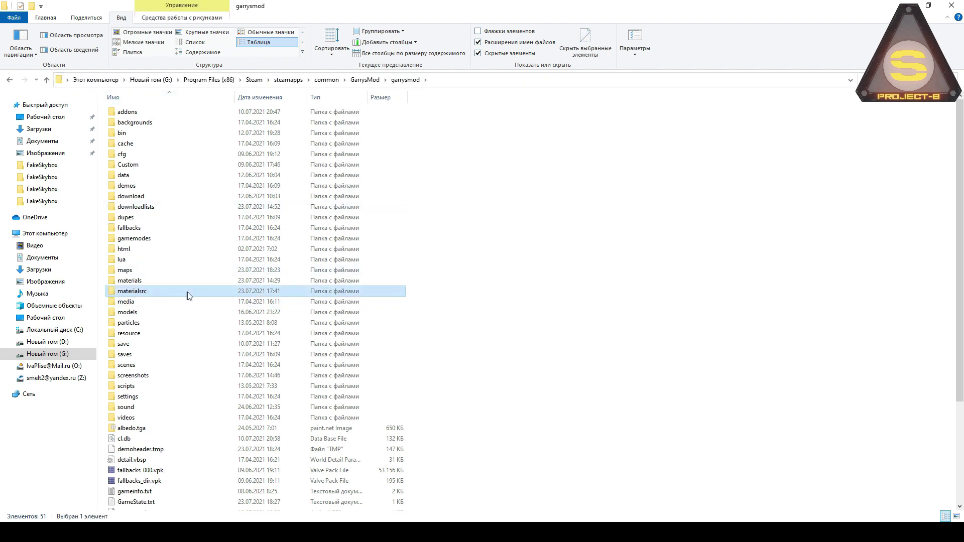
double_click(158, 296)
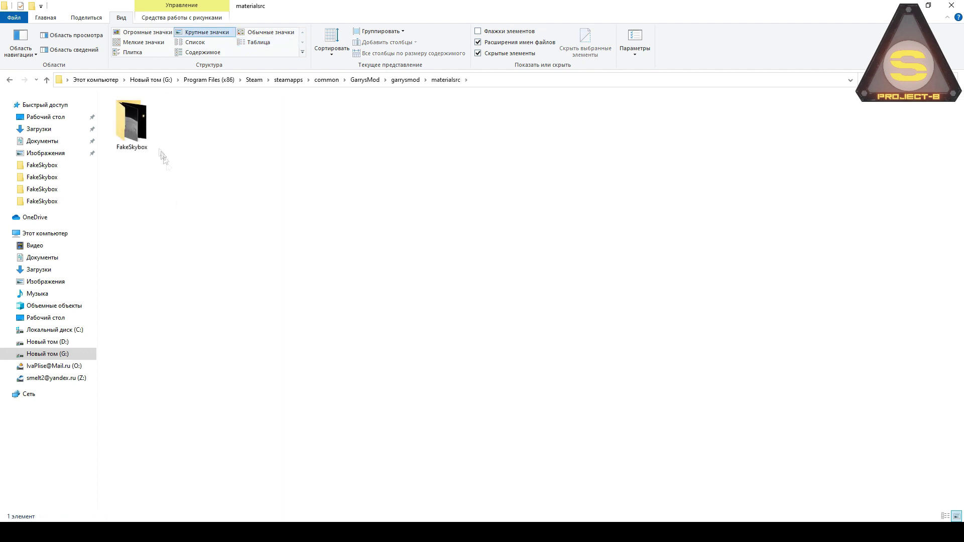
double_click(132, 128)
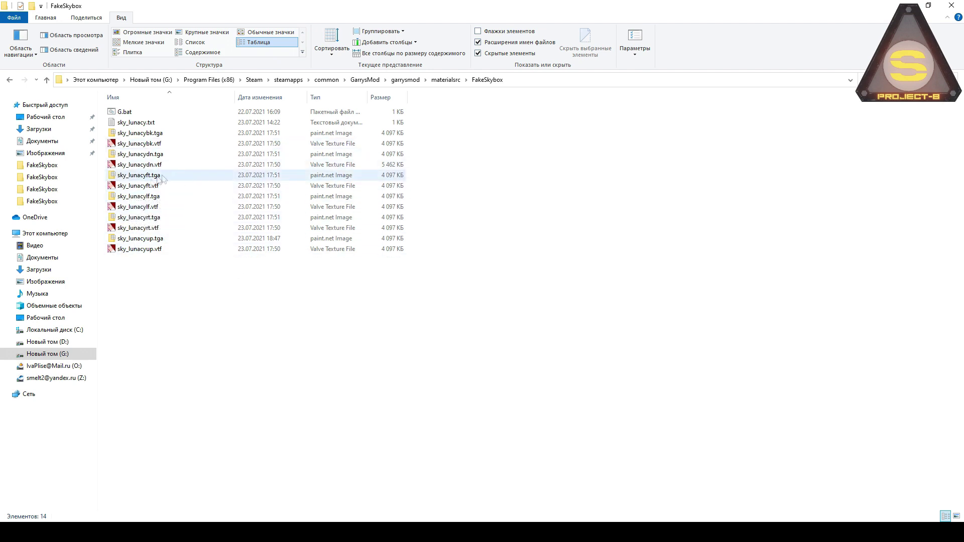
Export sky_lunacyup.vtf in VTFEdit to sky_lunacyup.tga, overwriting the existing file
left_click(541, 80)
left_click(534, 142)
left_click(194, 249)
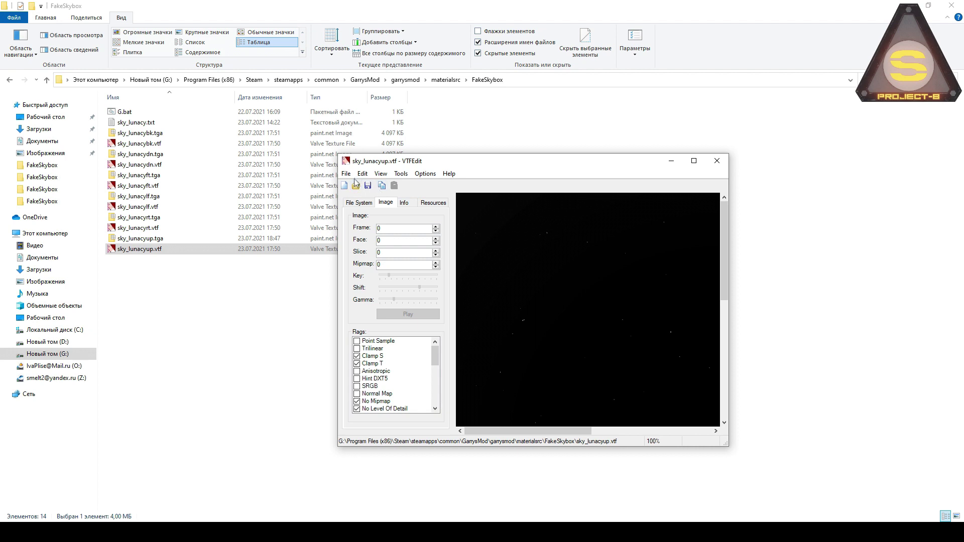
left_click(346, 175)
left_click(367, 248)
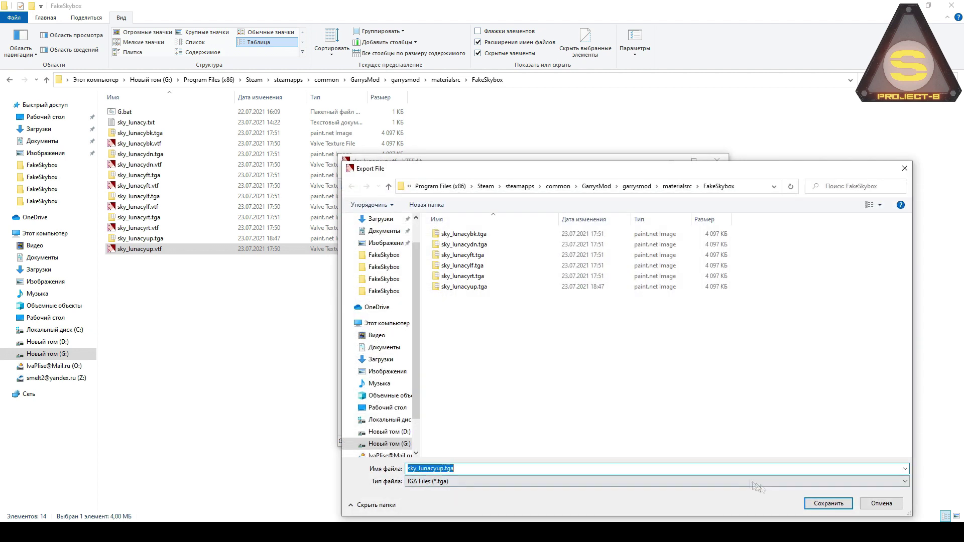
left_click(807, 501)
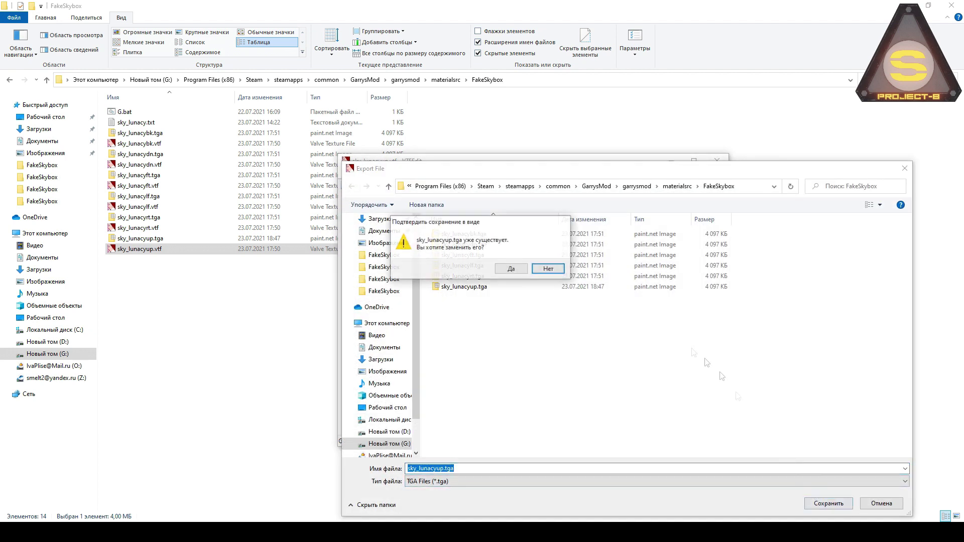
left_click(512, 271)
left_click(720, 163)
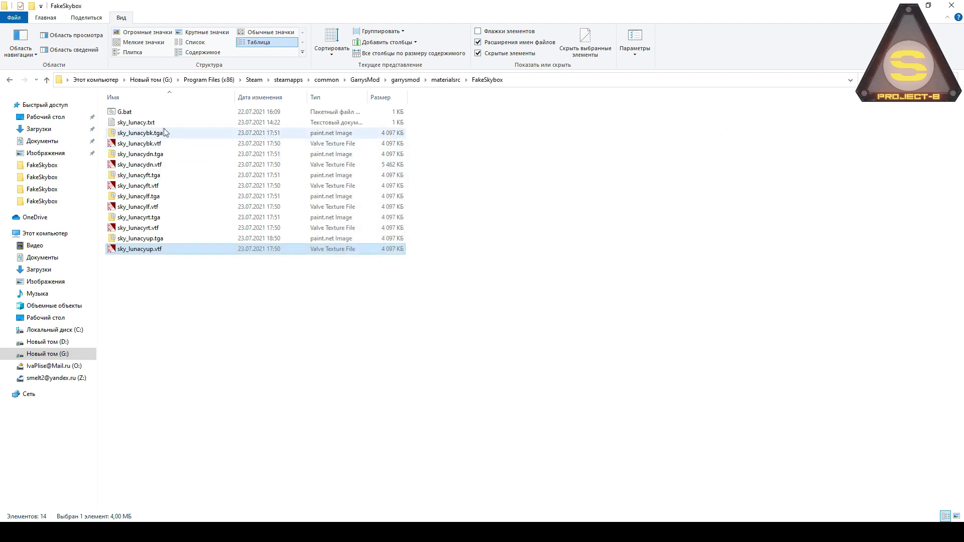
Review the nonice 1 and nocompress 1 lines in sky_lunacy.txt, then save it
left_click(164, 127)
left_click(152, 112)
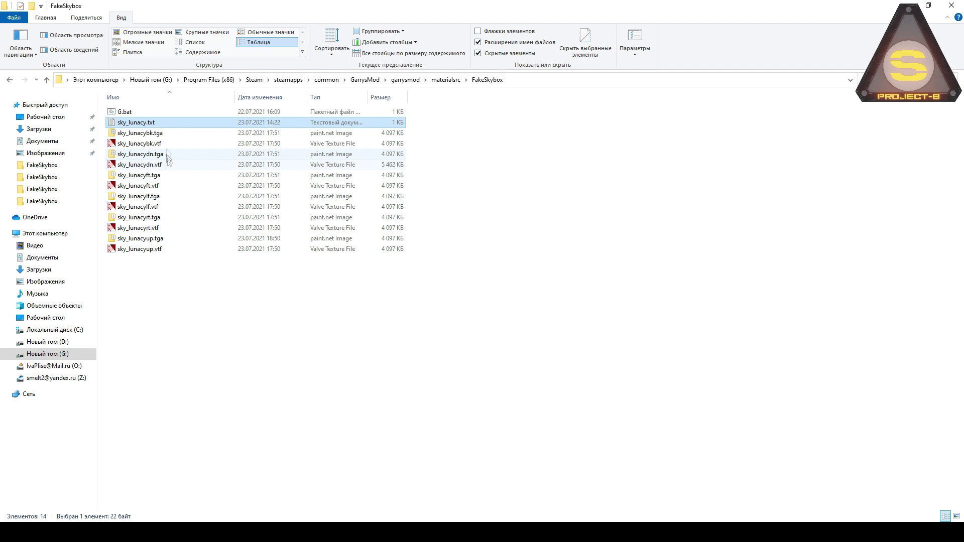
double_click(176, 124)
left_click_drag(357, 218, 281, 218)
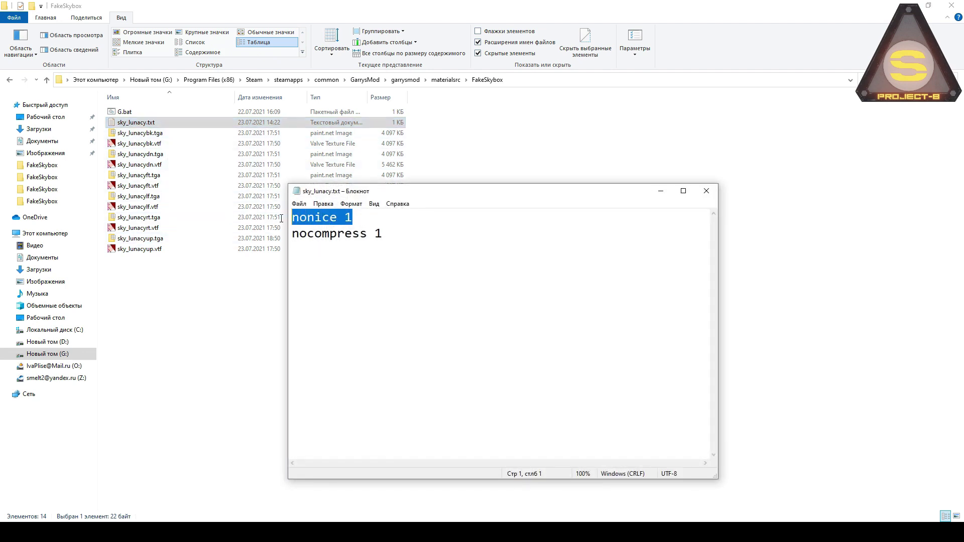
left_click_drag(398, 237, 308, 242)
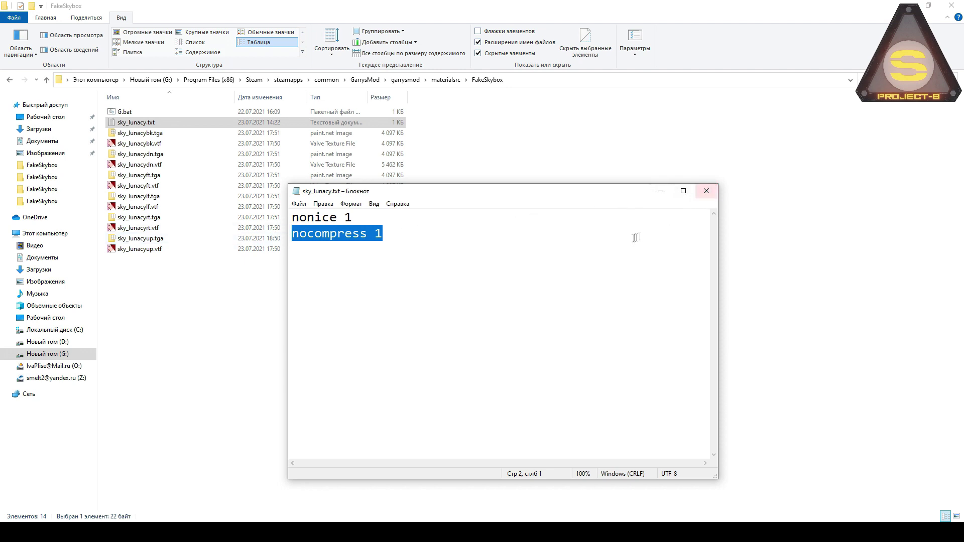
left_click(612, 241)
left_click(299, 203)
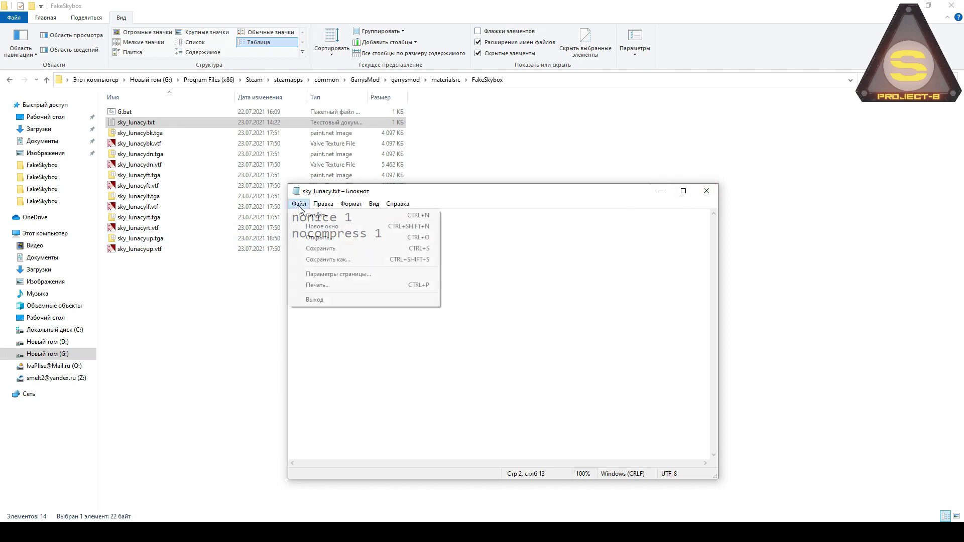
left_click(324, 246)
left_click(706, 191)
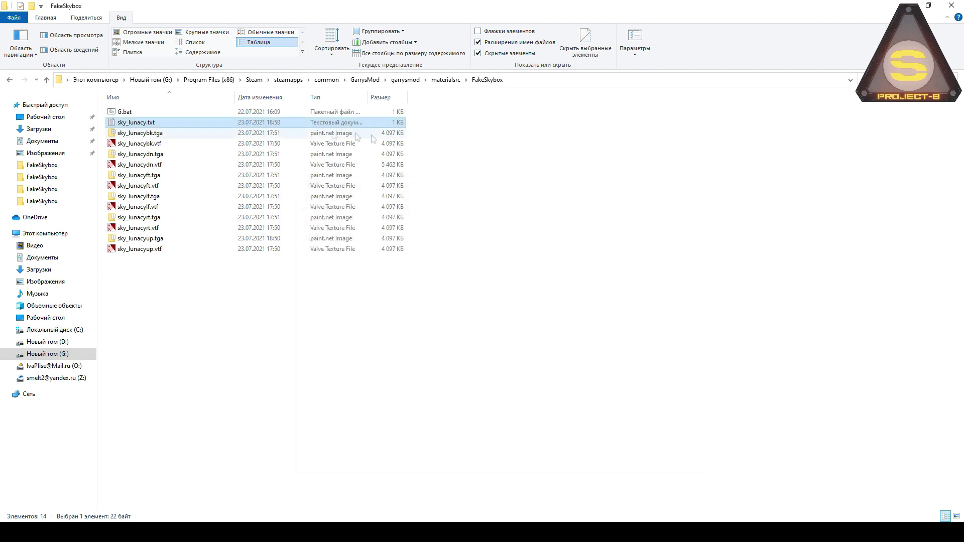
right_click(151, 115)
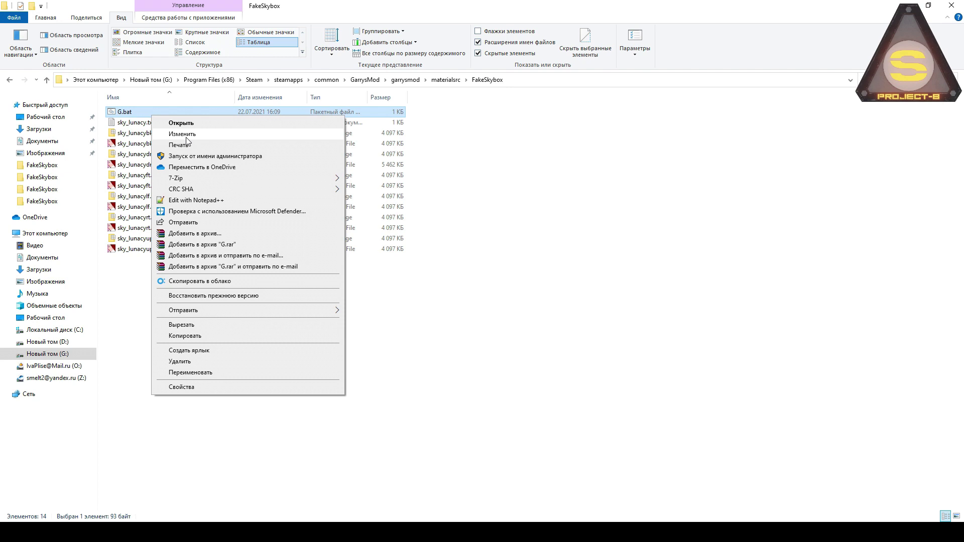
left_click(187, 135)
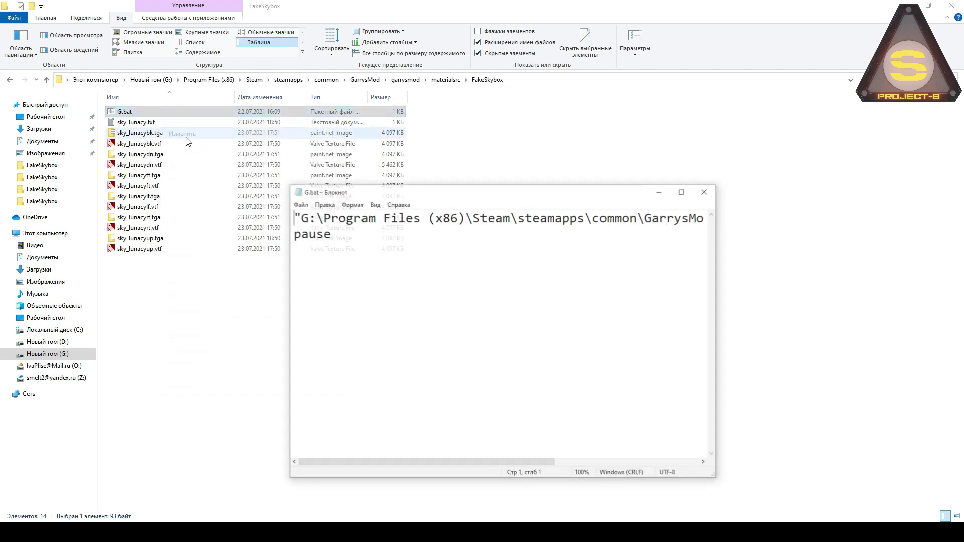
left_click(683, 191)
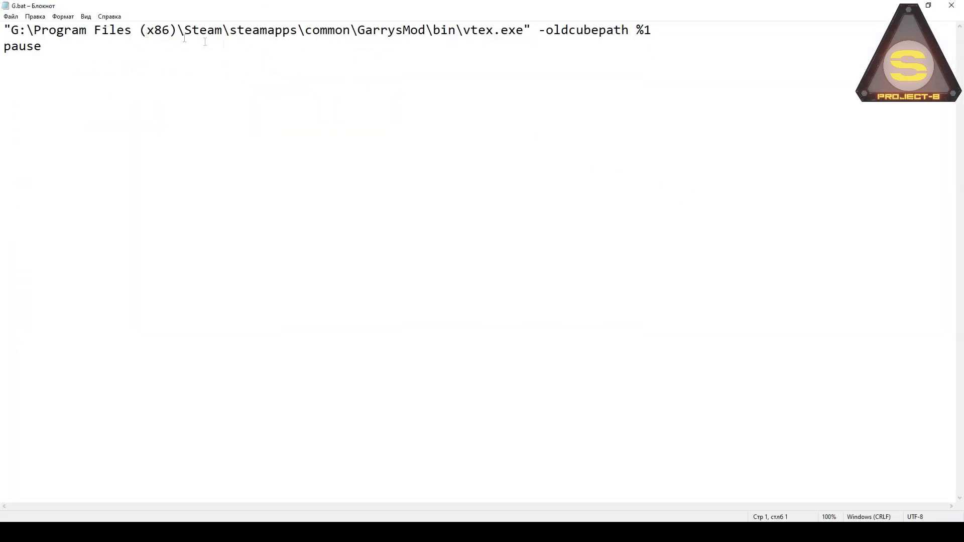
left_click_drag(10, 33, 528, 34)
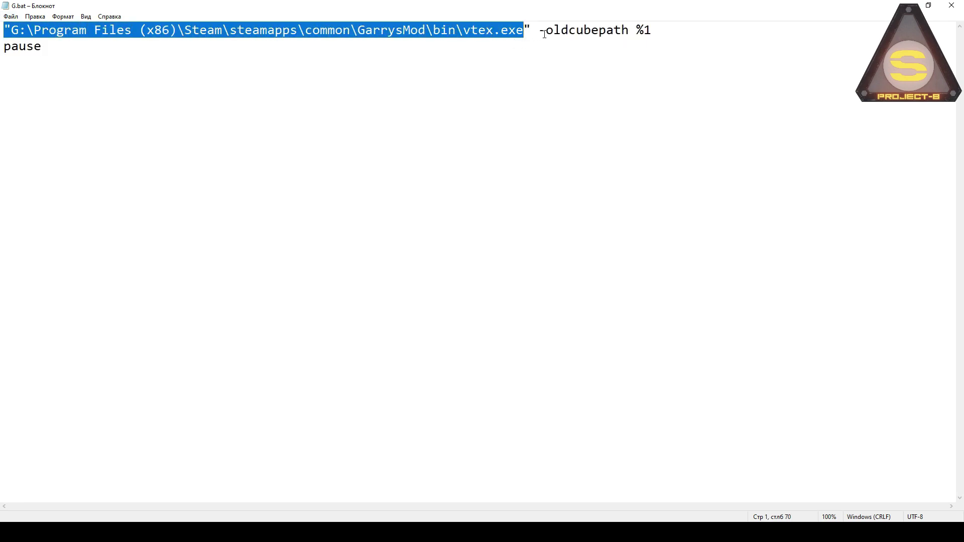
left_click_drag(540, 32, 610, 33)
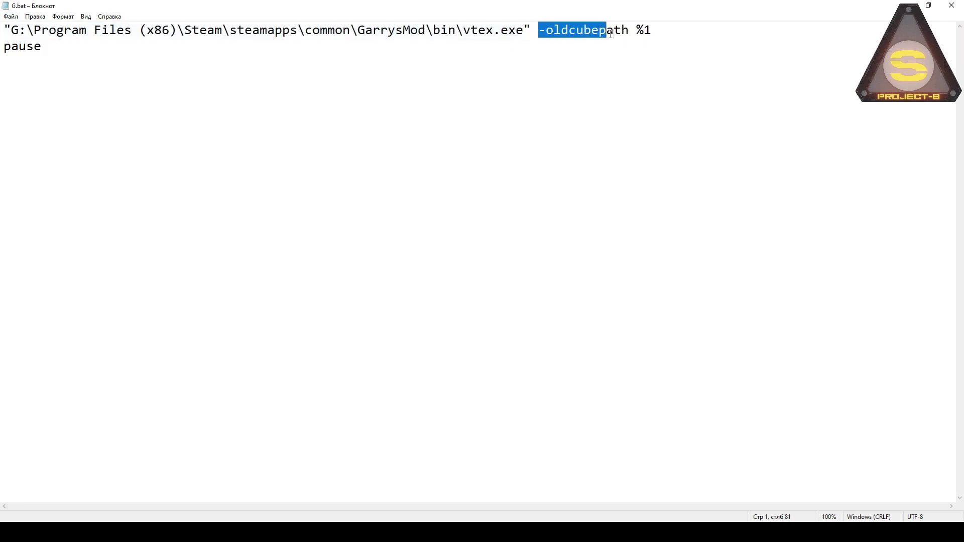
double_click(642, 36)
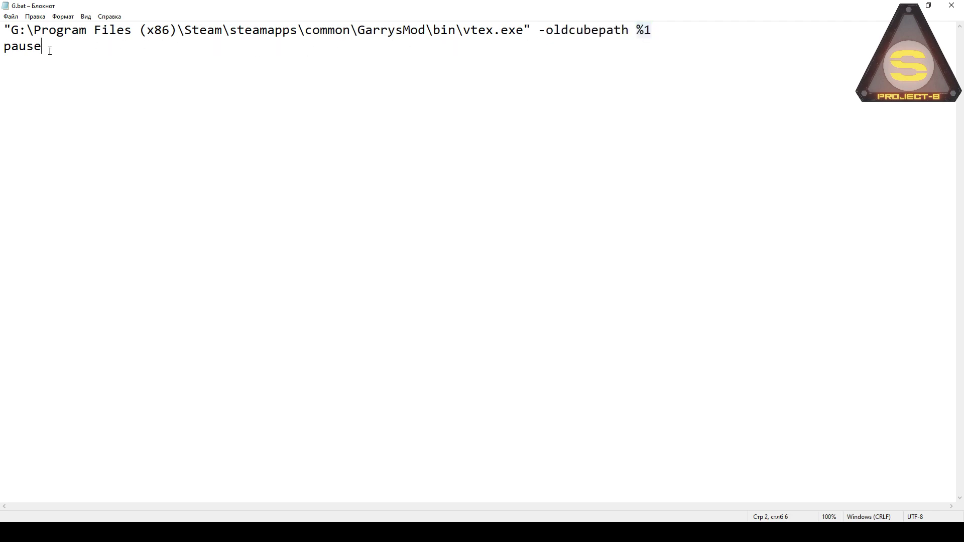
left_click(953, 6)
left_click(163, 113)
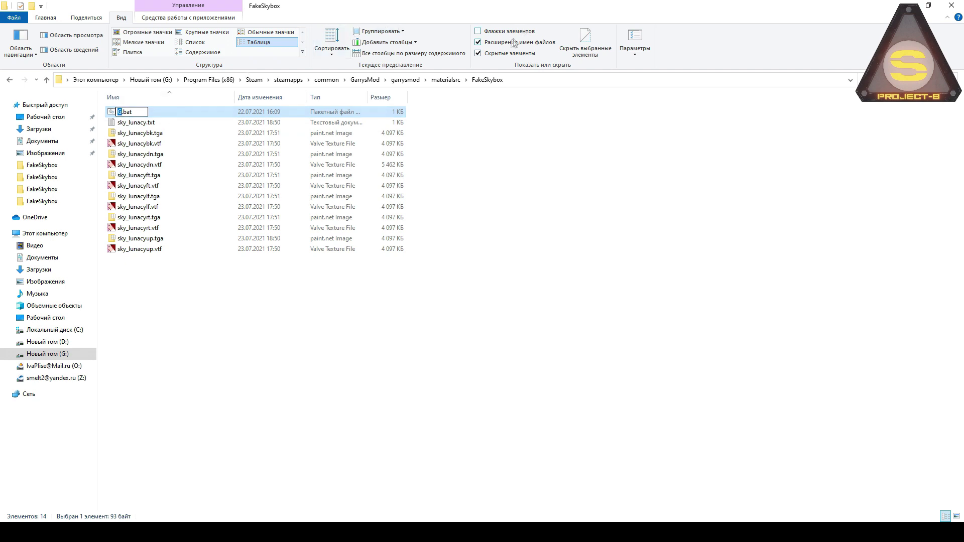
left_click(519, 218)
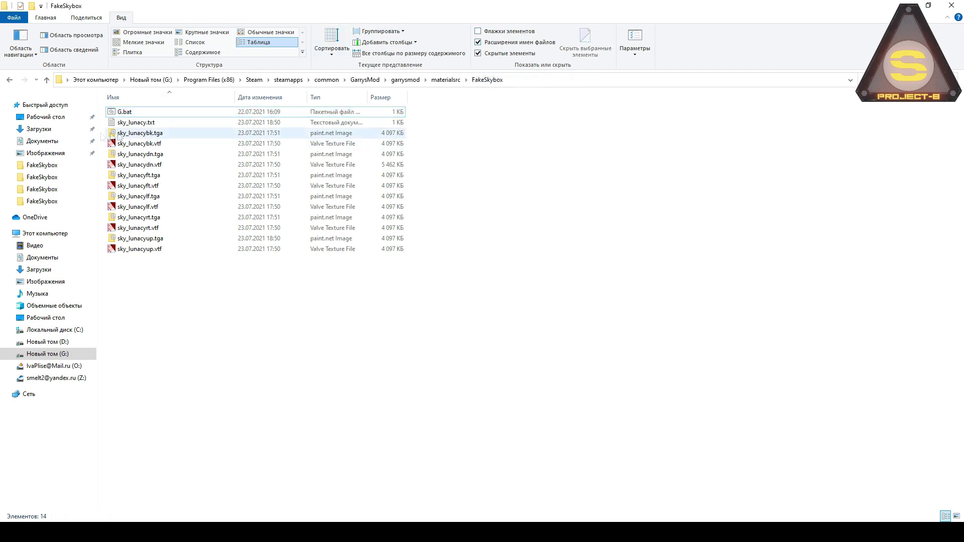
Compile sky_lunacy.txt with G.bat and dismiss the finished vtex console
left_click_drag(126, 126, 124, 111)
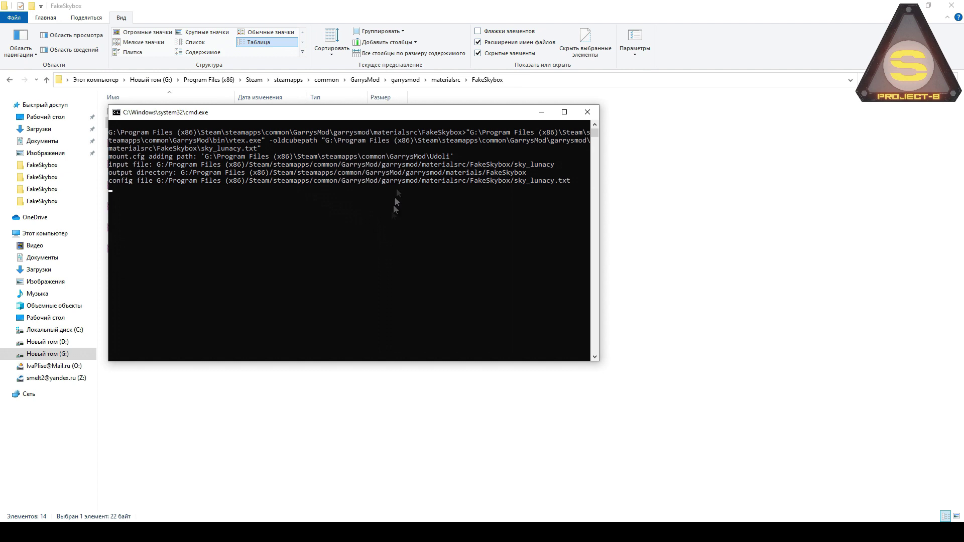
key("Return")
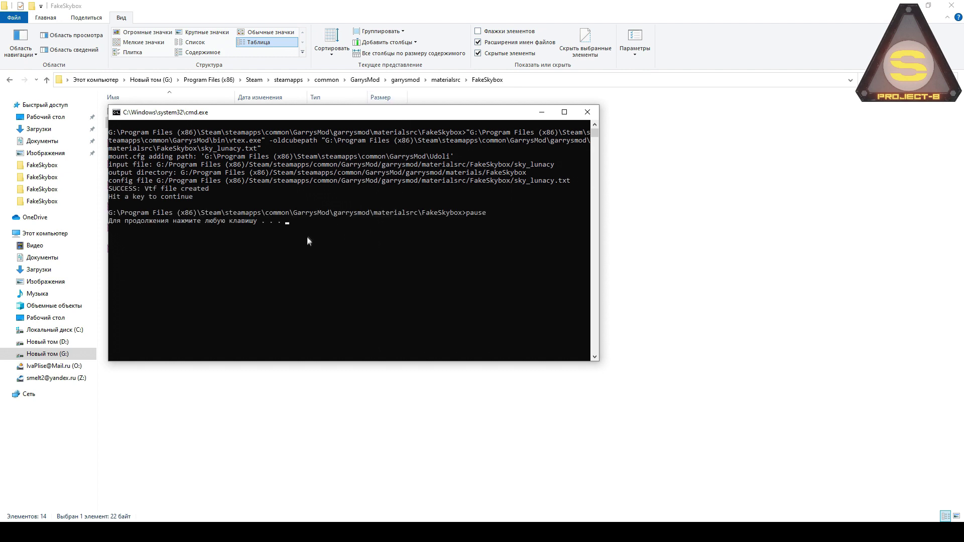
key("Return")
Go to the garrysmod materials\FakeSkybox folder
left_click(416, 81)
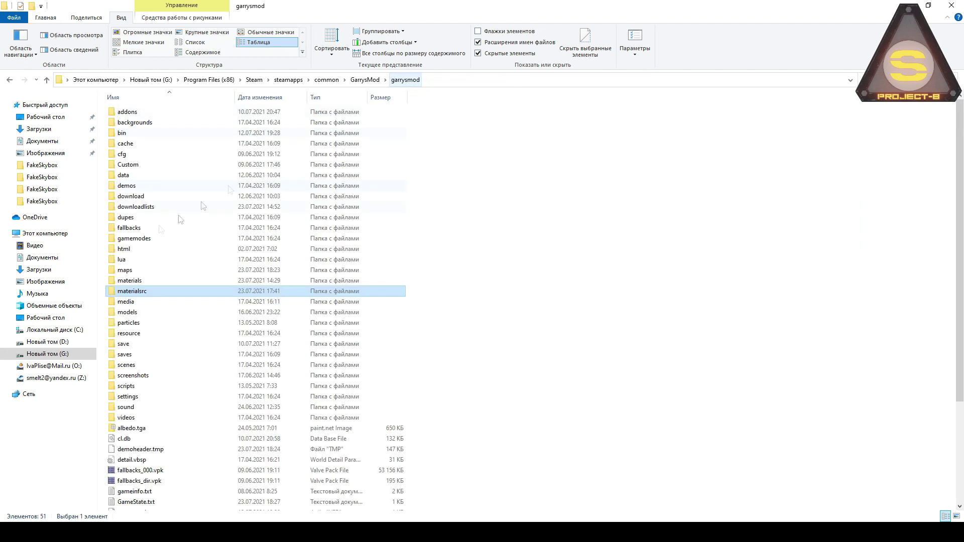
double_click(130, 281)
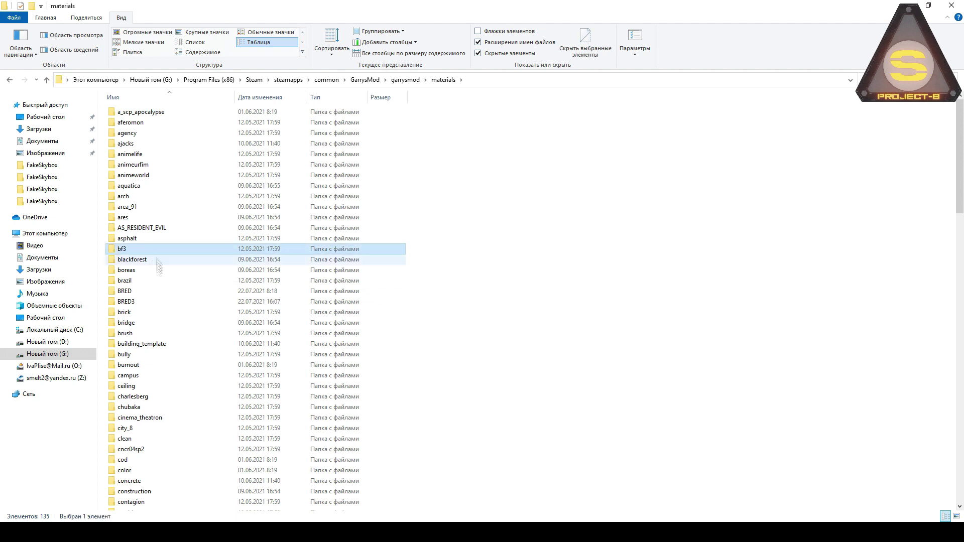
left_click(143, 240)
type("fake")
key("Return")
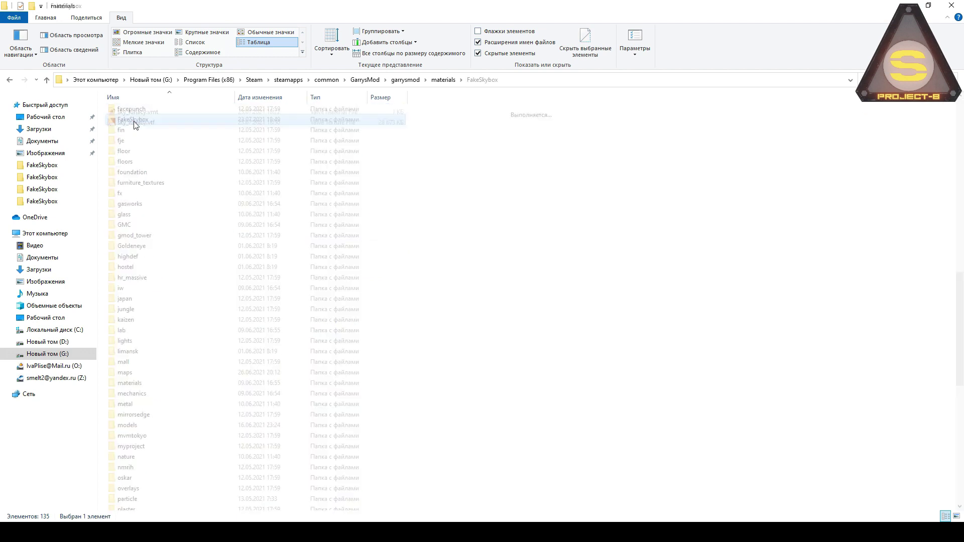
Review sky_lunacy.vmt's WindowImposter shader and $envmap FakeSkybox/sky_lunacy lines
key("Return")
left_click_drag(381, 225, 291, 224)
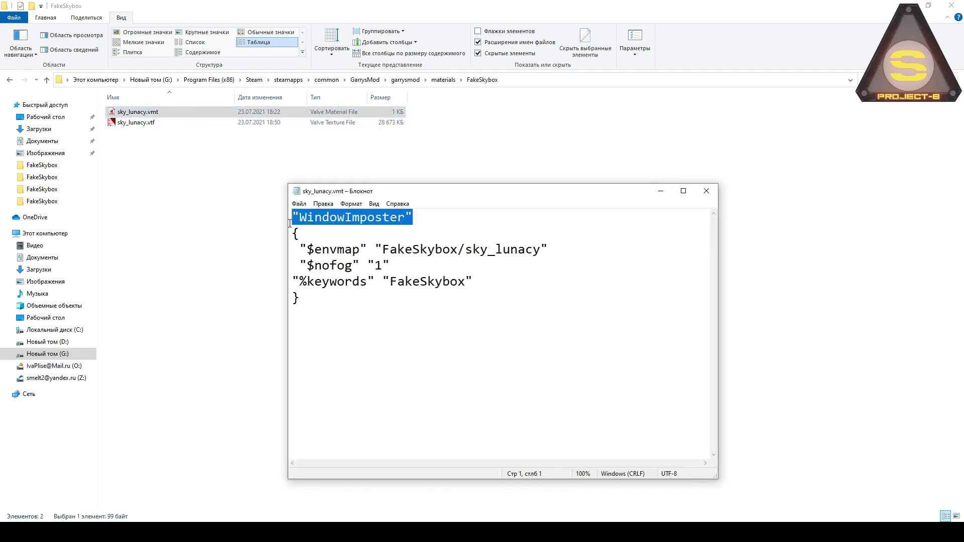
left_click_drag(571, 250, 272, 263)
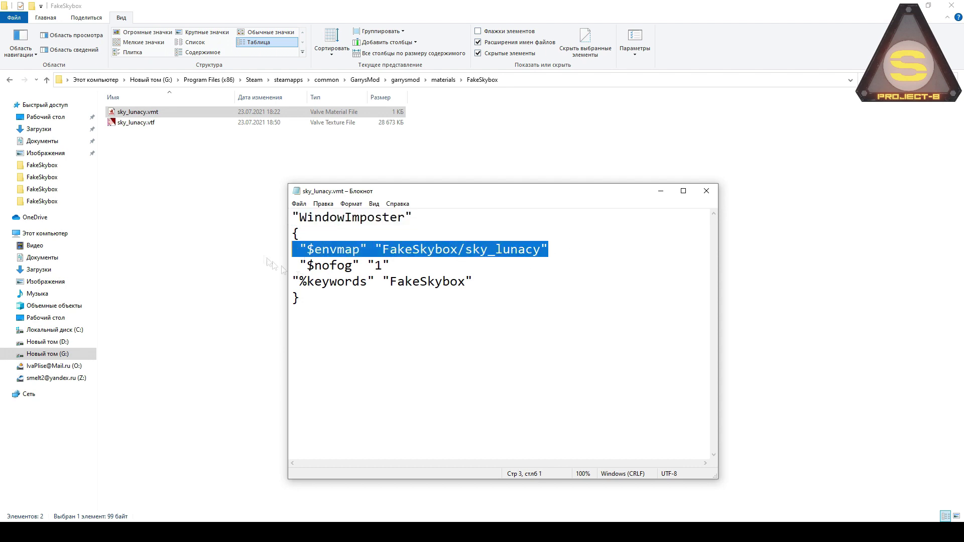
left_click(707, 194)
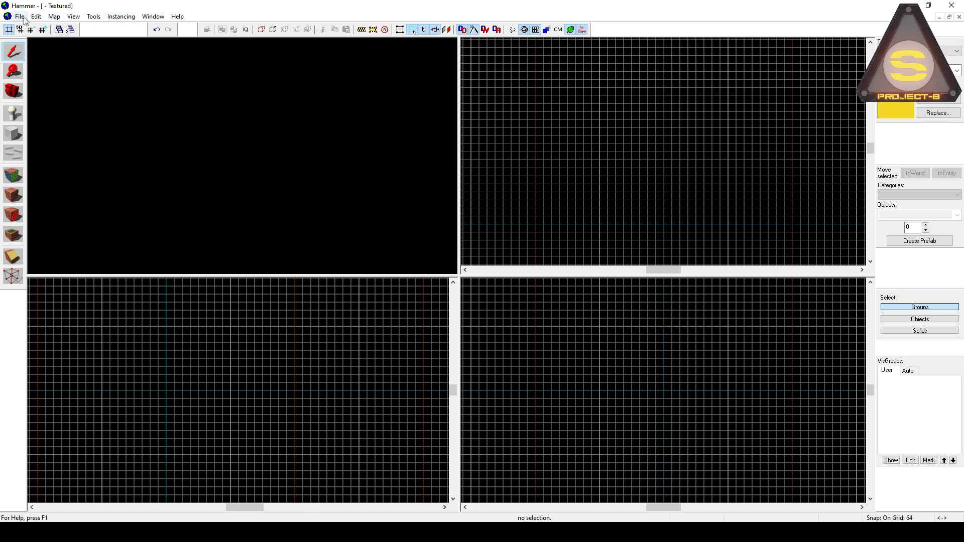
Load CSGO_Fake_Skybox.vmf from recent maps and fly through the orange doorway
left_click(23, 19)
left_click(125, 167)
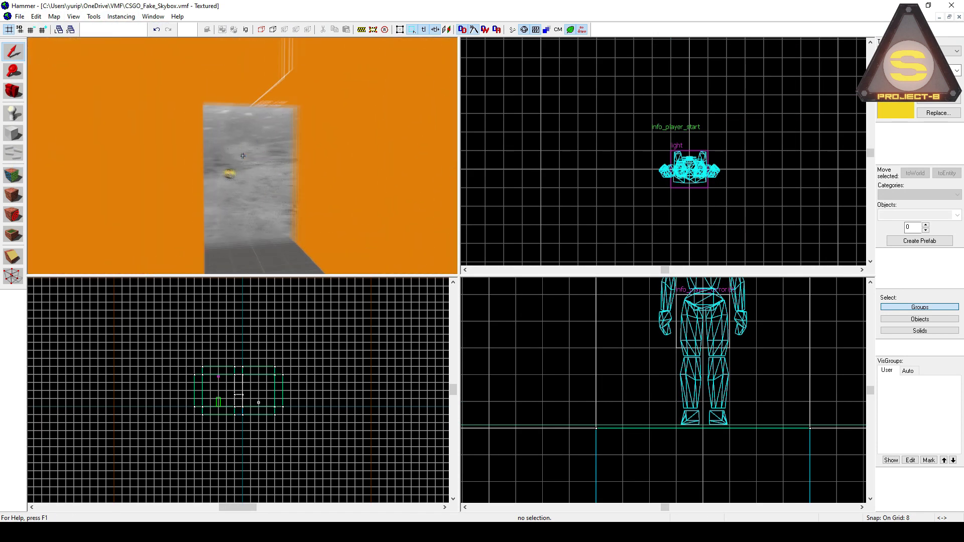
key("w")
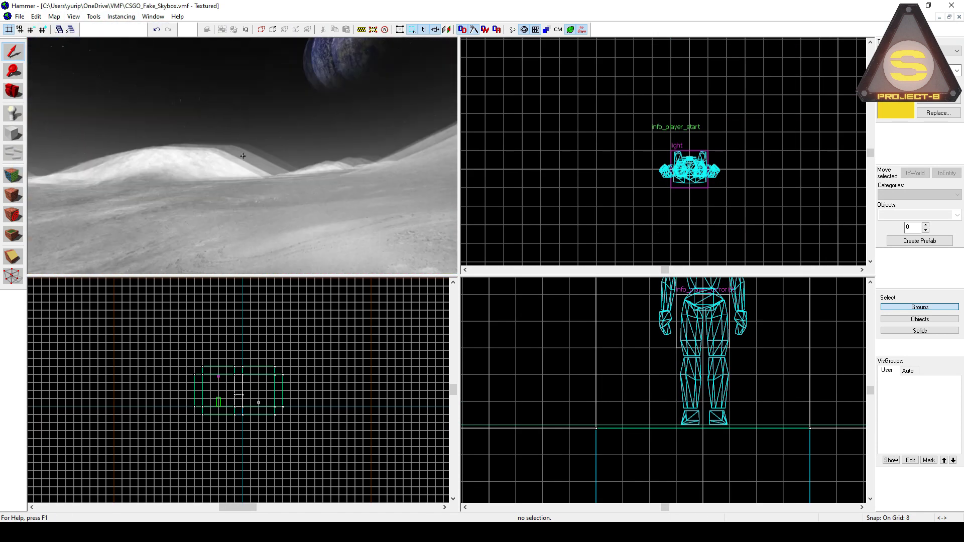
key("w")
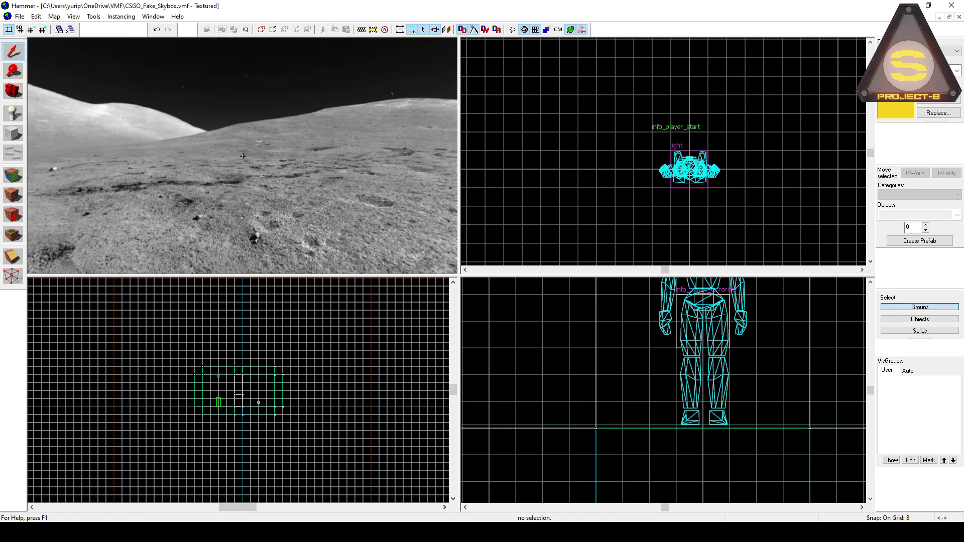
key("Left")
key("w")
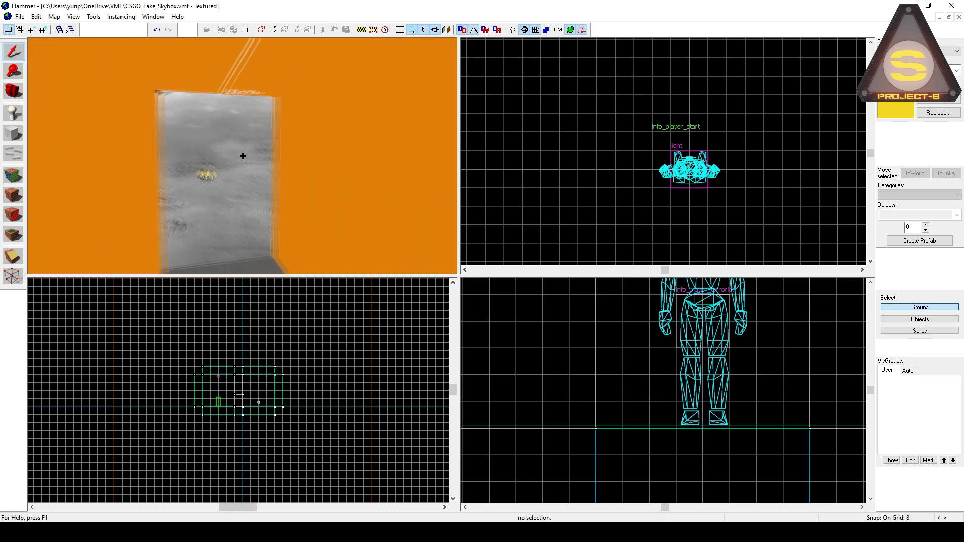
key("w")
key("s")
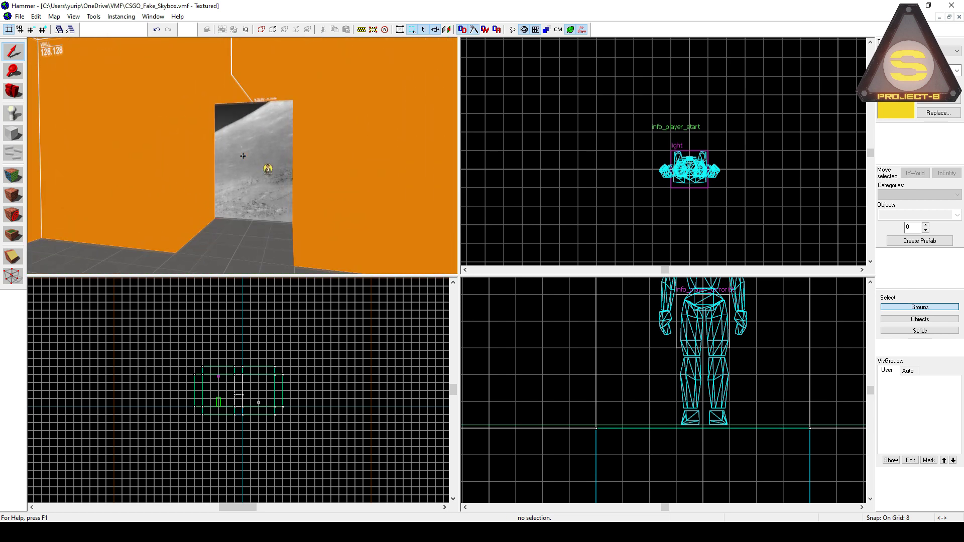
key("z")
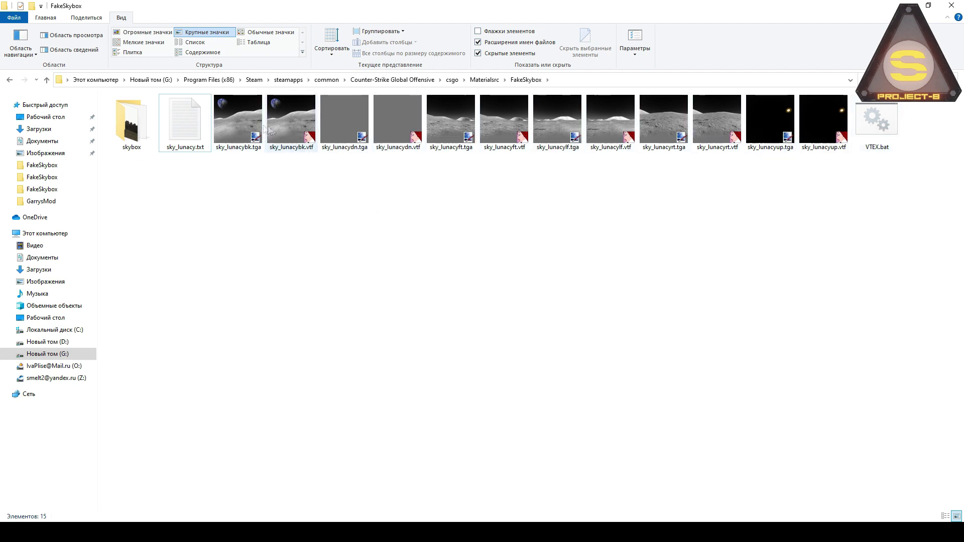
Check the pfm and pfmscale 1 settings in CS:GO's sky_lunacy.txt
left_click(246, 125)
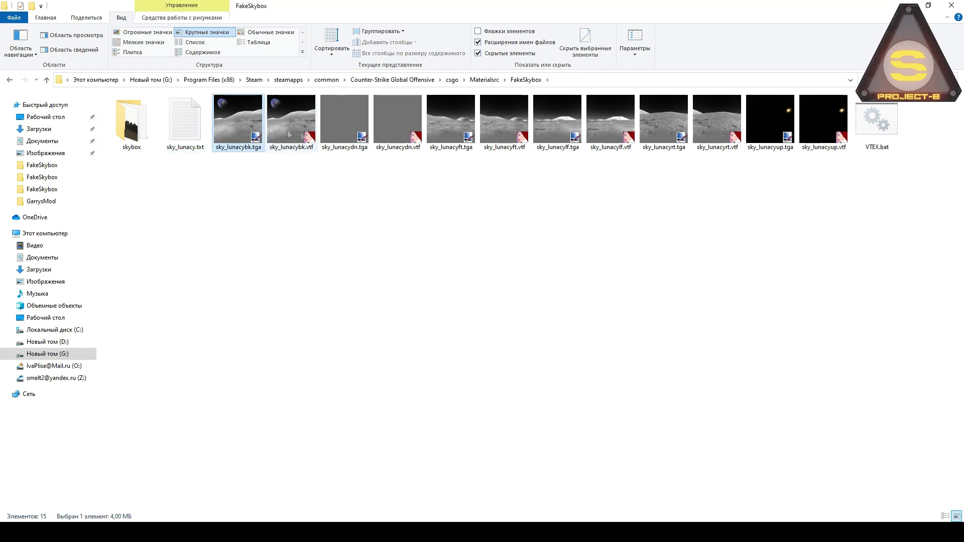
double_click(184, 120)
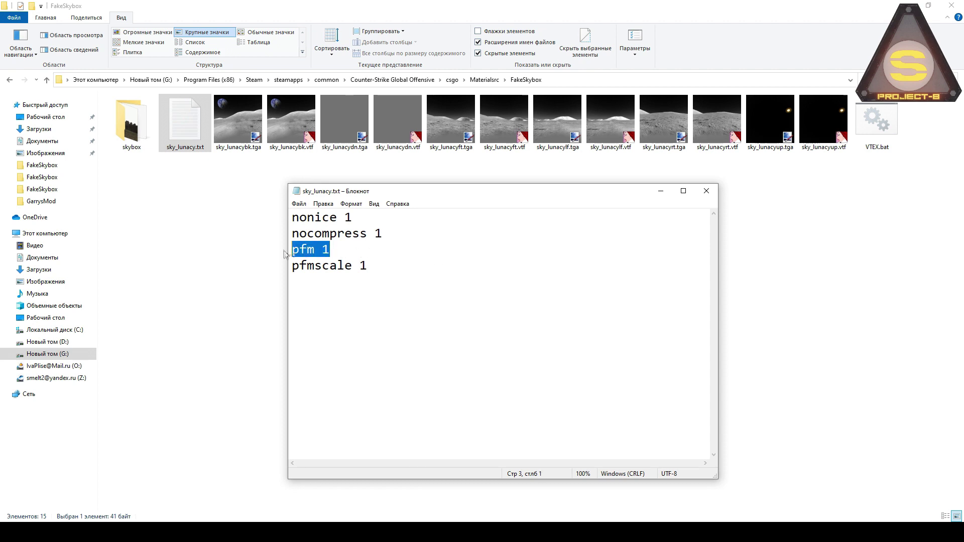
left_click_drag(393, 269, 286, 269)
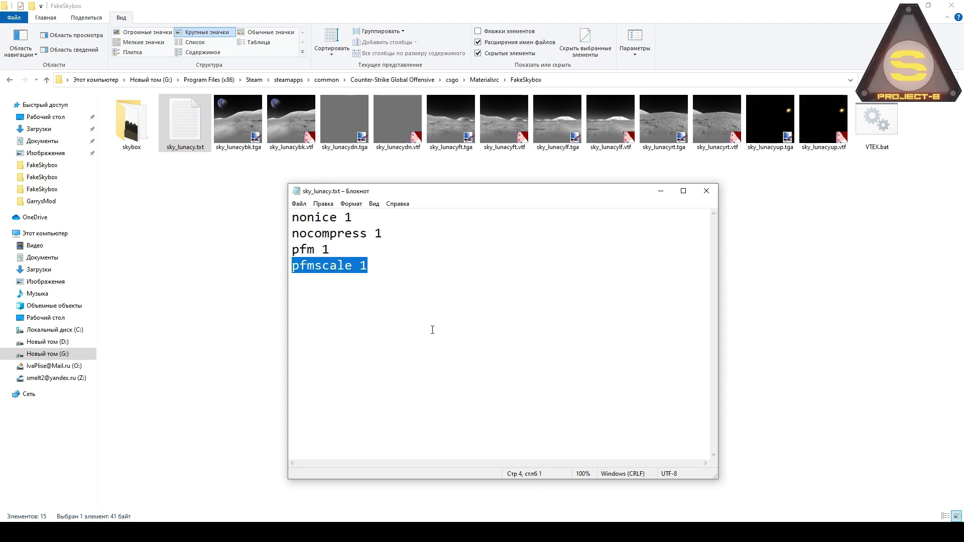
left_click(707, 198)
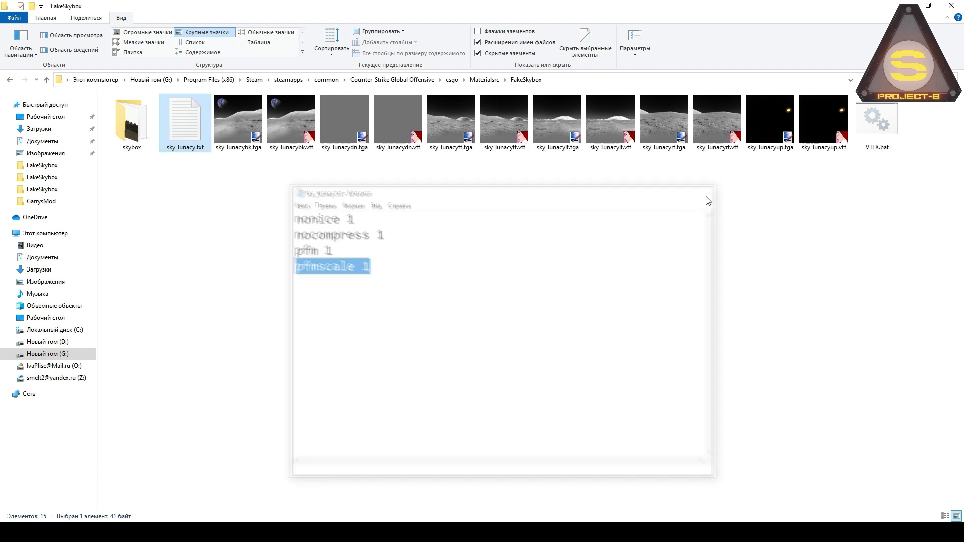
Select the six sky_lunacy .tga faces and drag them into Photoshop
left_click(241, 147)
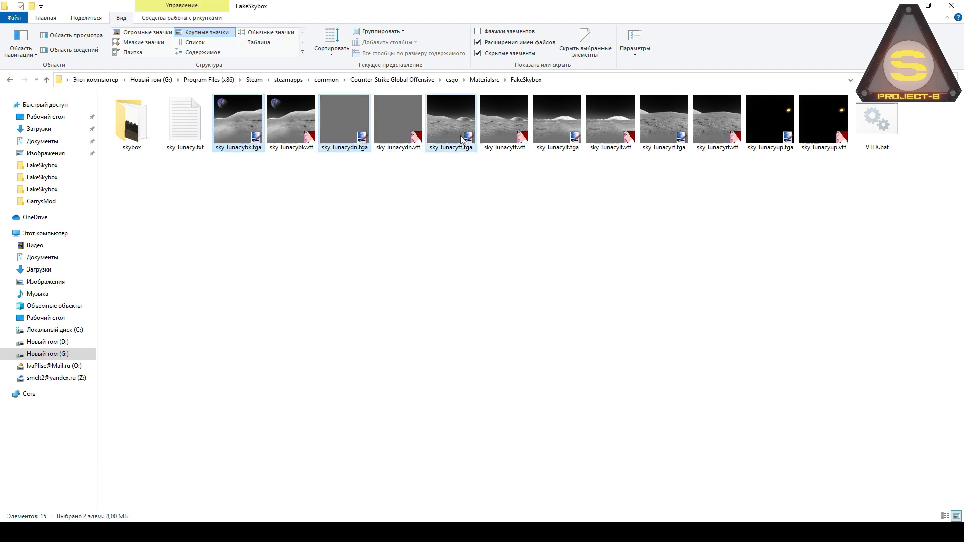
left_click(761, 128, "ctrl")
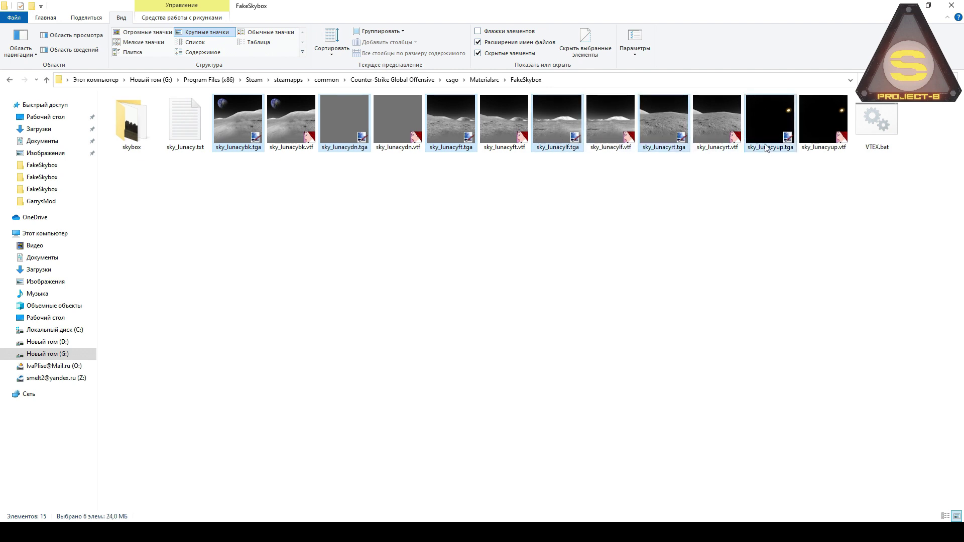
left_click_drag(761, 129, 363, 489)
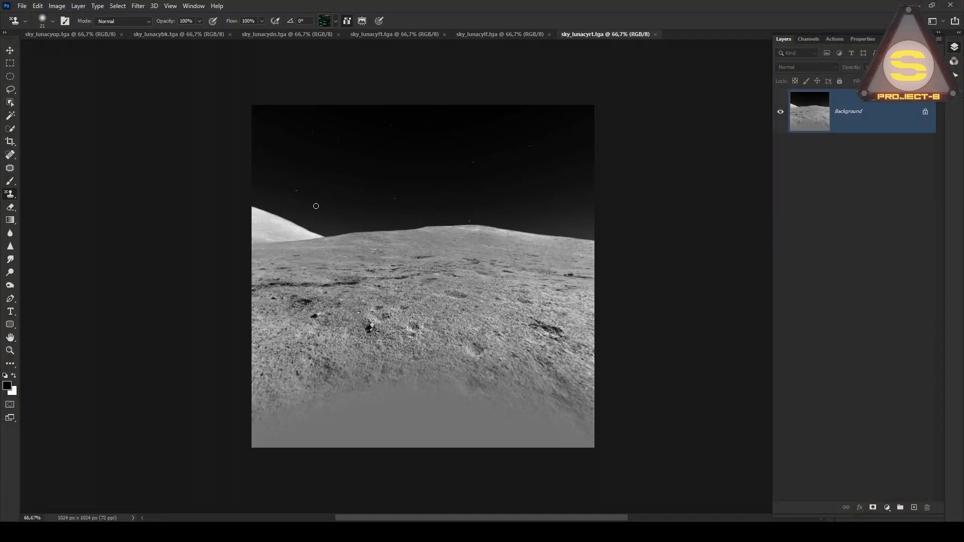
Convert sky_lunacyrt to 32 bits per channel and turn it upside down
left_click(53, 6)
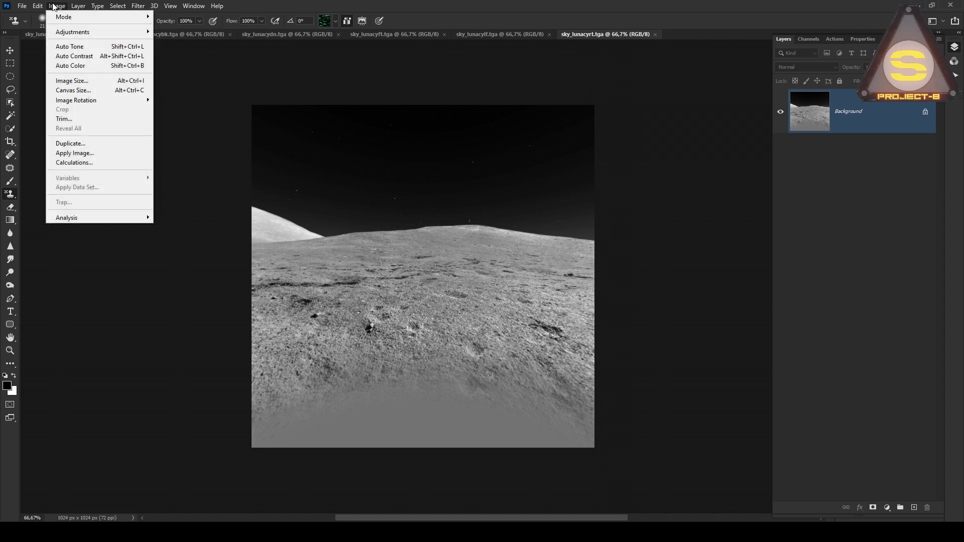
mouse_move(76, 17)
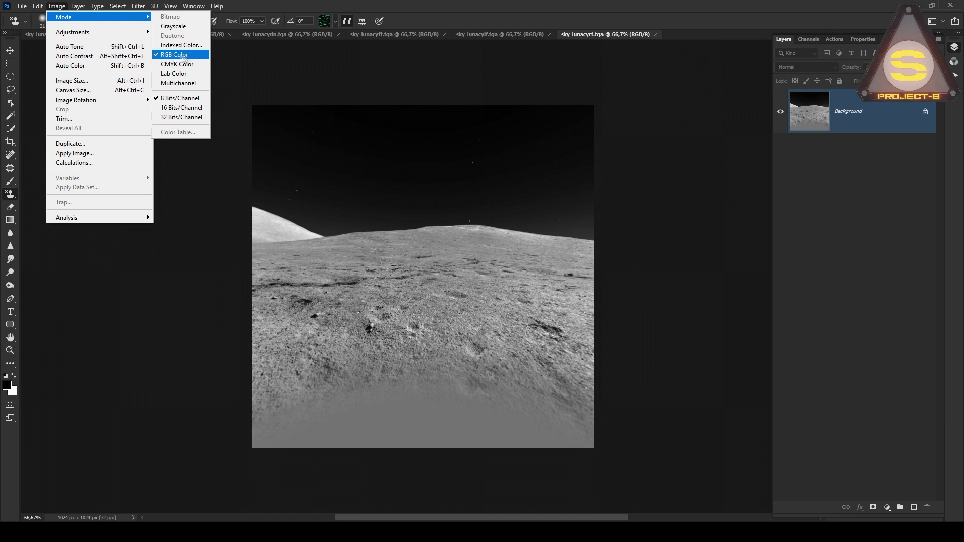
left_click(196, 122)
left_click(58, 8)
mouse_move(76, 100)
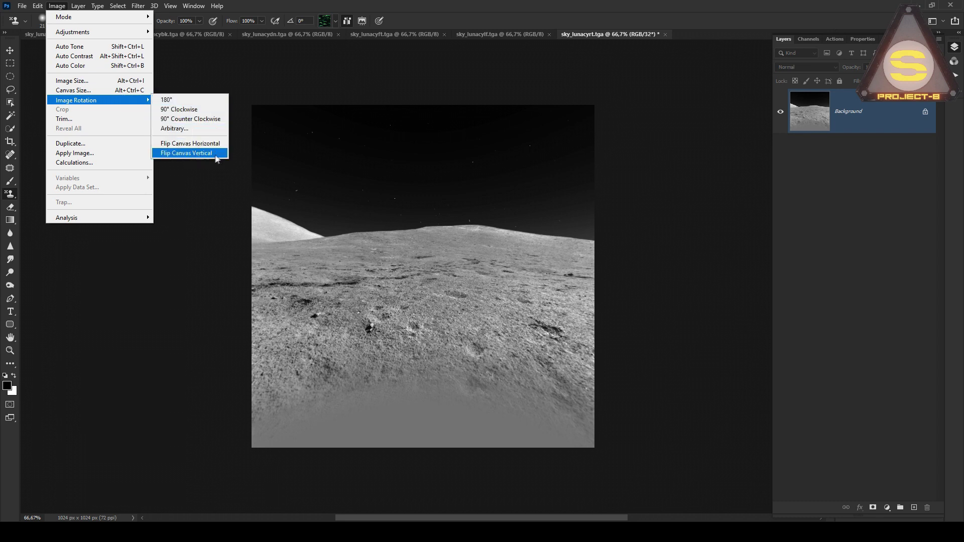
left_click(217, 154)
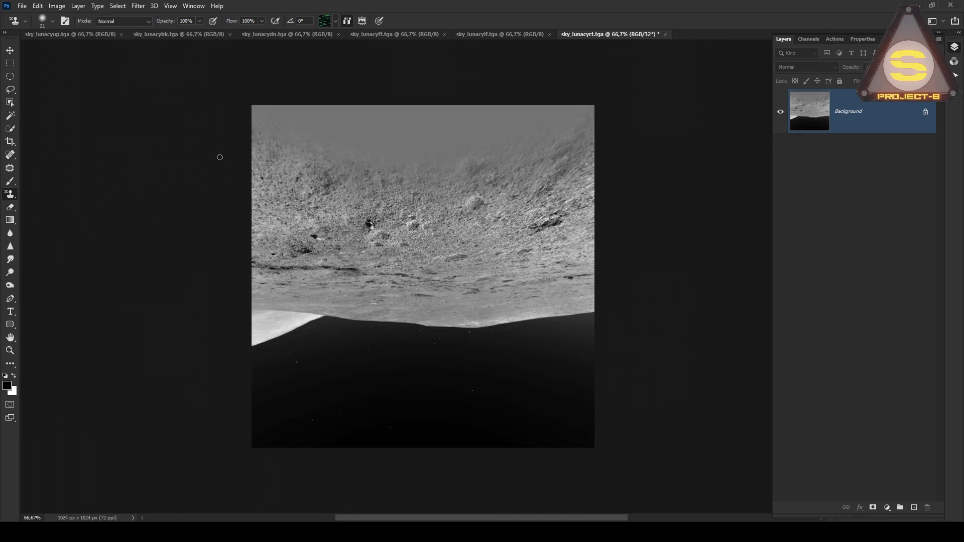
Save sky_lunacyrt as a Portable Bit Map (.pfm) file
left_click(23, 8)
left_click(38, 129)
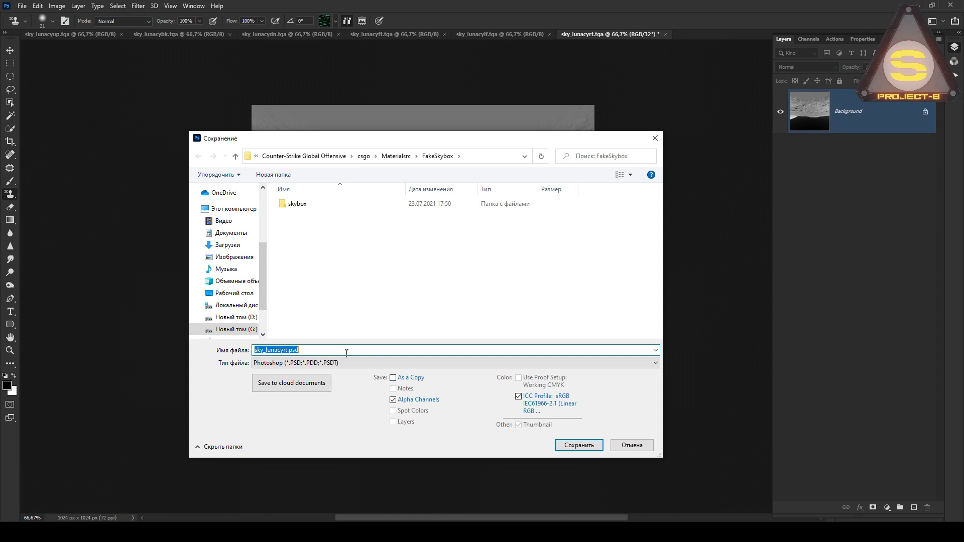
left_click(347, 362)
left_click(361, 397)
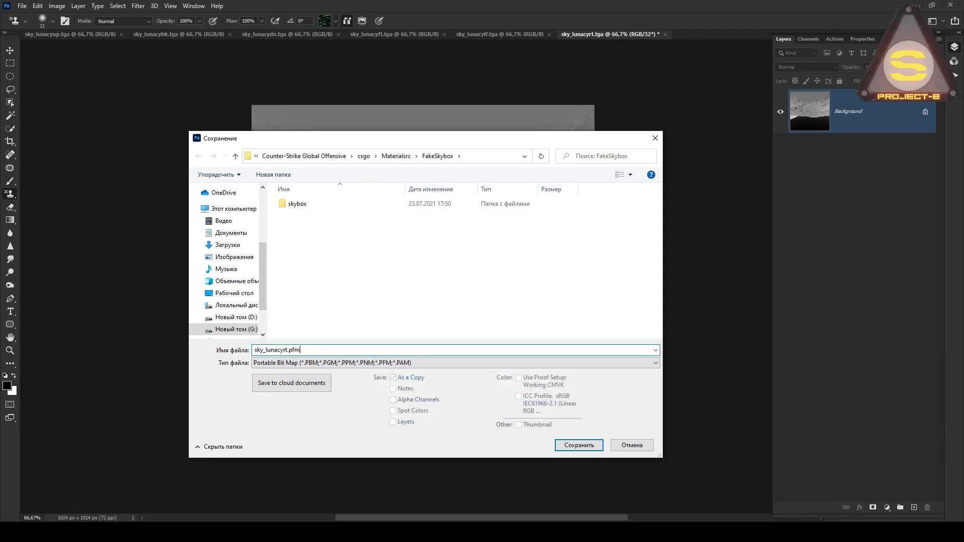
key("Return")
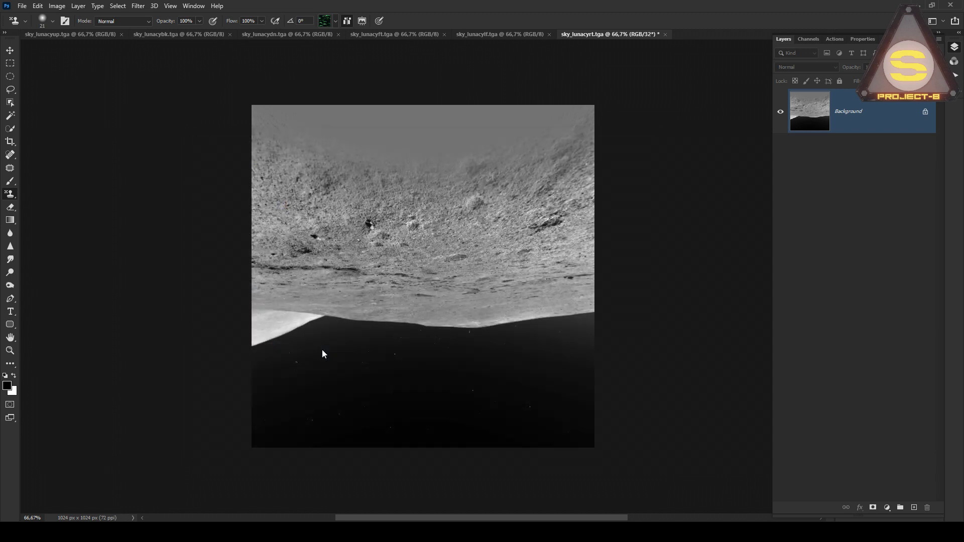
Rotate the left face 180° and save it as a PFM file
left_click(666, 34)
left_click(478, 197)
left_click(57, 6)
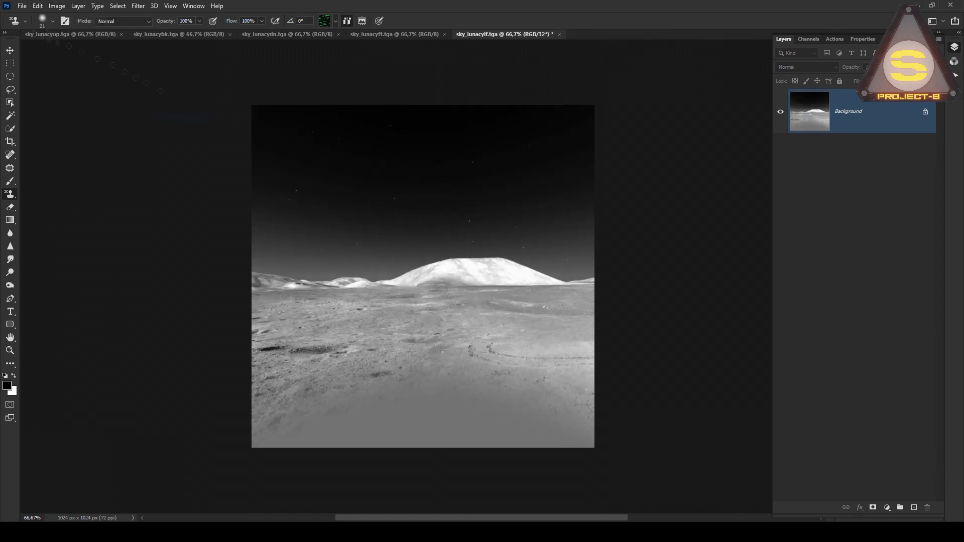
left_click(56, 6)
left_click(173, 100)
left_click(22, 5)
left_click(45, 118)
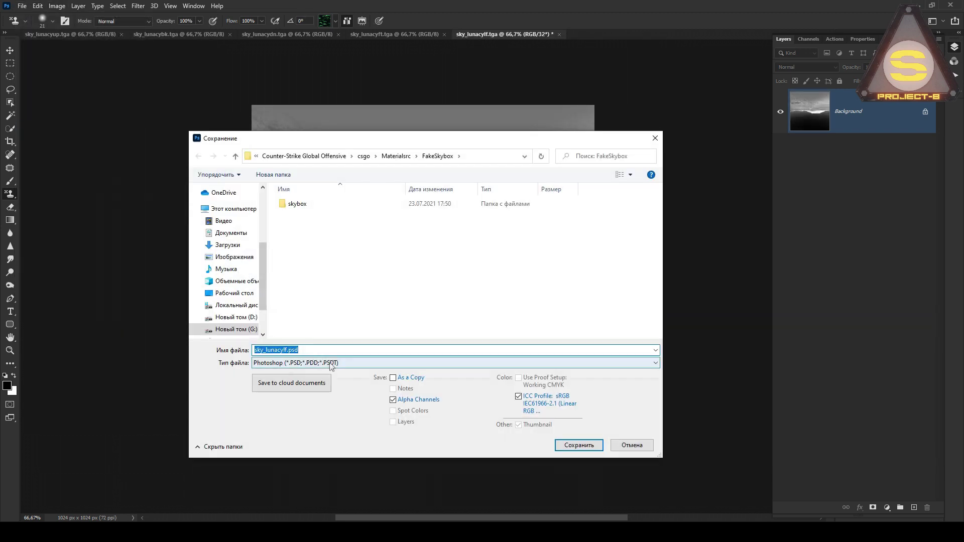
left_click(347, 363)
left_click(360, 421)
key("Return")
Rotate the front face 180° and save it as a PFM file
left_click(561, 34)
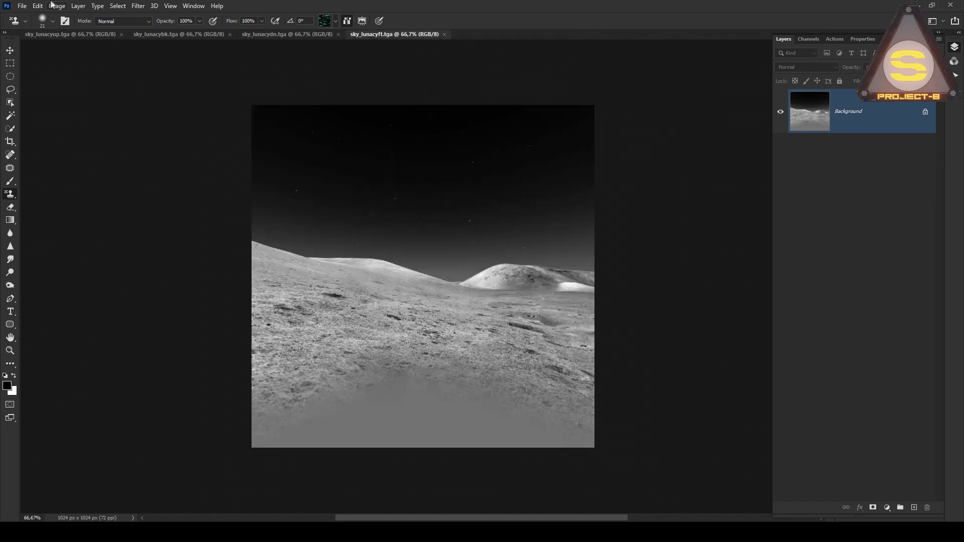
left_click(56, 5)
left_click(173, 100)
left_click(23, 5)
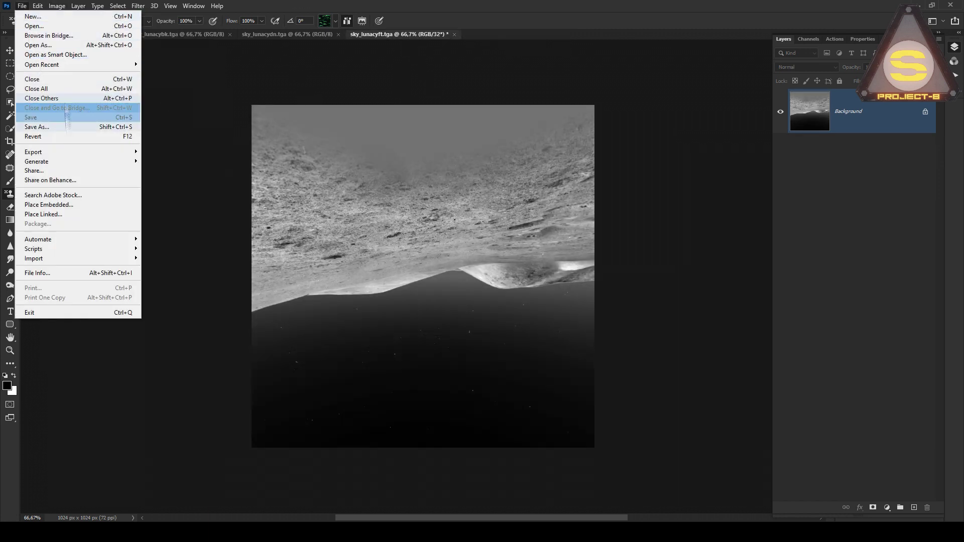
left_click(46, 119)
left_click(347, 362)
left_click(360, 422)
key("Return")
Convert the down face to 32-bit and save it as a PFM file
left_click(455, 34)
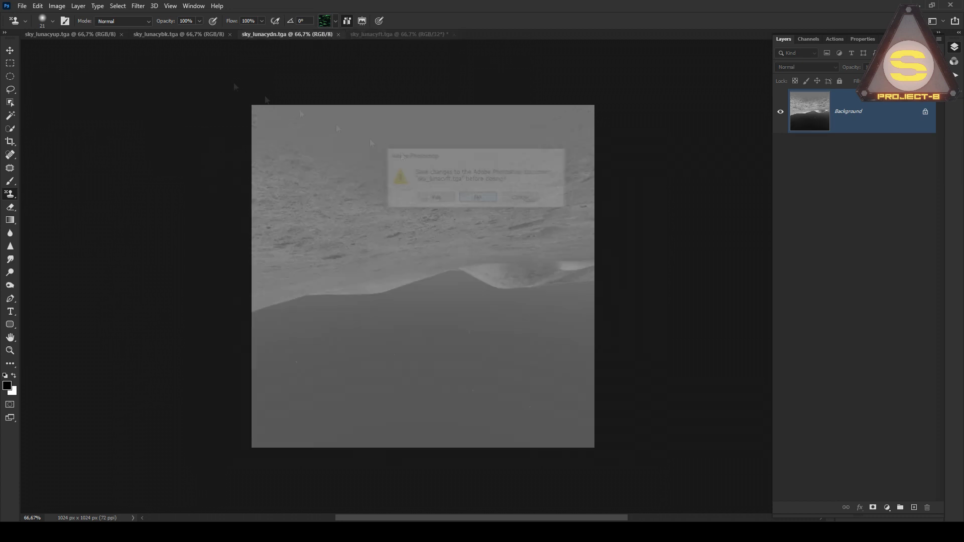
left_click(56, 6)
left_click(189, 153)
left_click(23, 5)
left_click(45, 118)
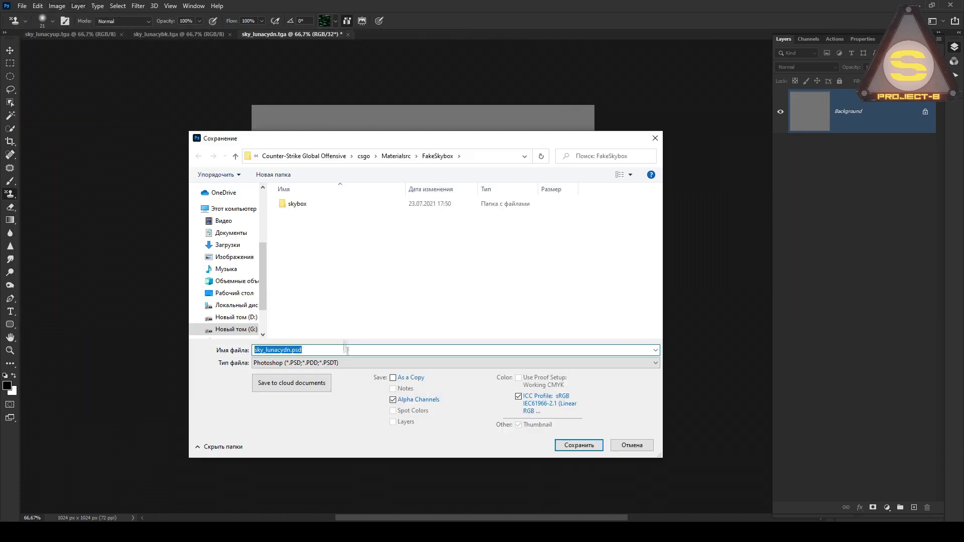
left_click(347, 362)
left_click(332, 404)
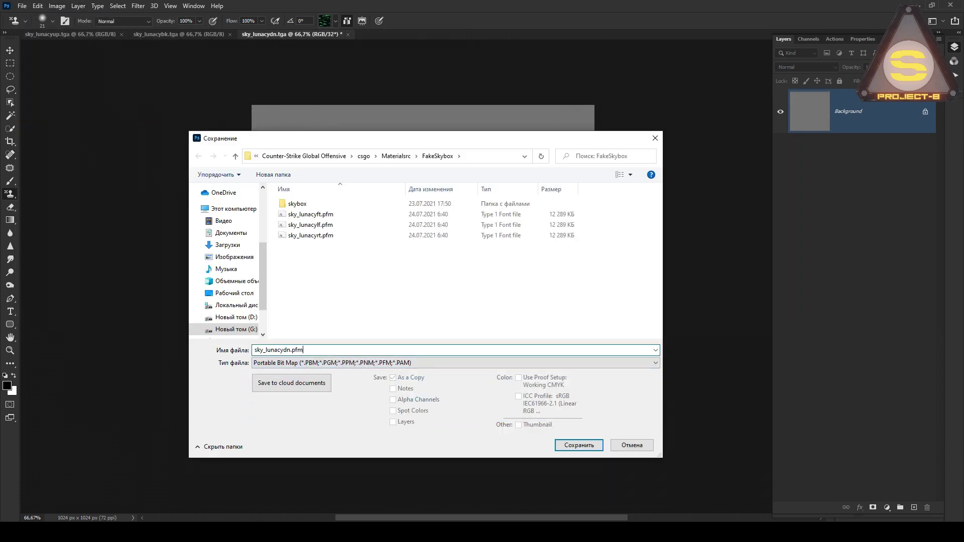
key("Return")
Flip the back face upside down and save it as a PFM file
key("Return")
left_click(56, 5)
left_click(56, 5)
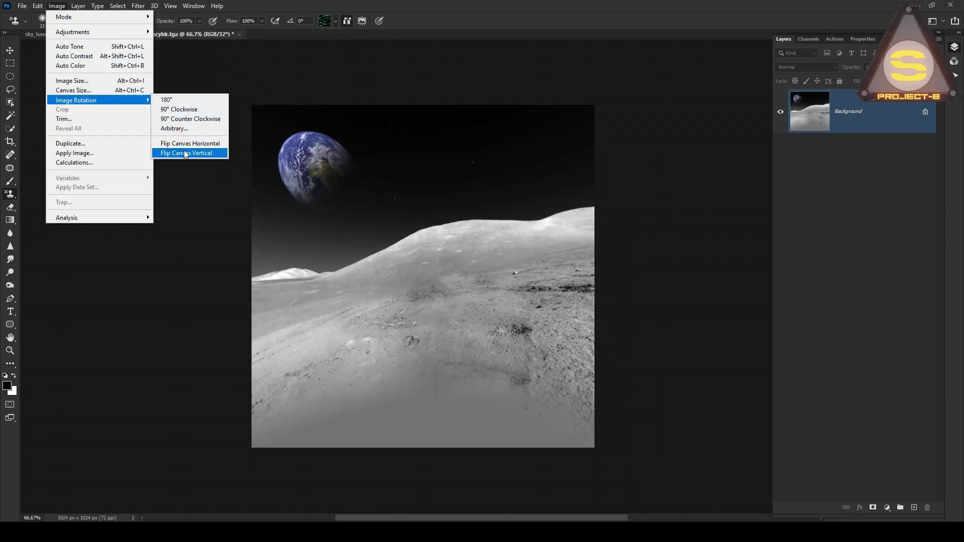
left_click(184, 153)
left_click(22, 5)
left_click(46, 118)
left_click(347, 363)
left_click(332, 404)
key("Return")
key("Return")
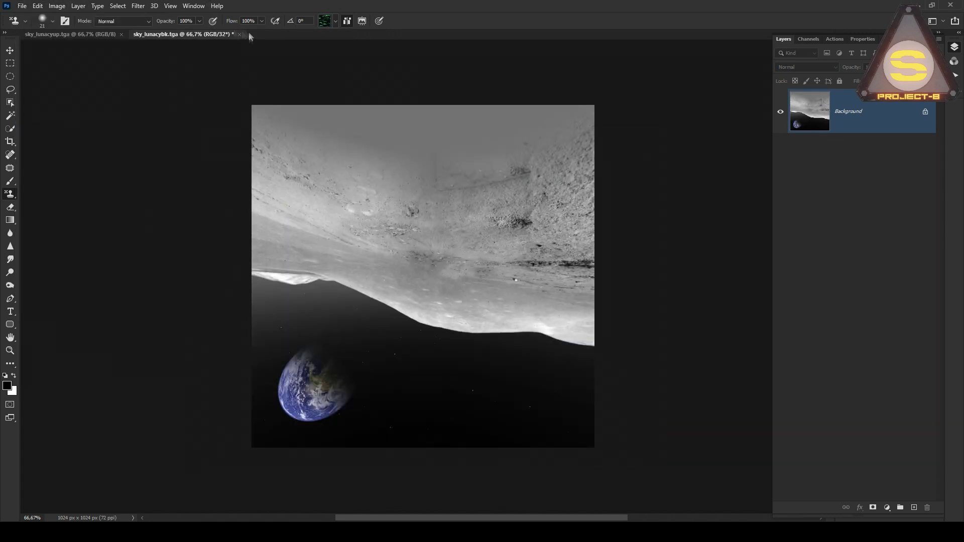
Flip the up face upside down and save it as a PFM file
left_click(240, 33)
left_click(475, 196)
left_click(56, 5)
left_click(56, 5)
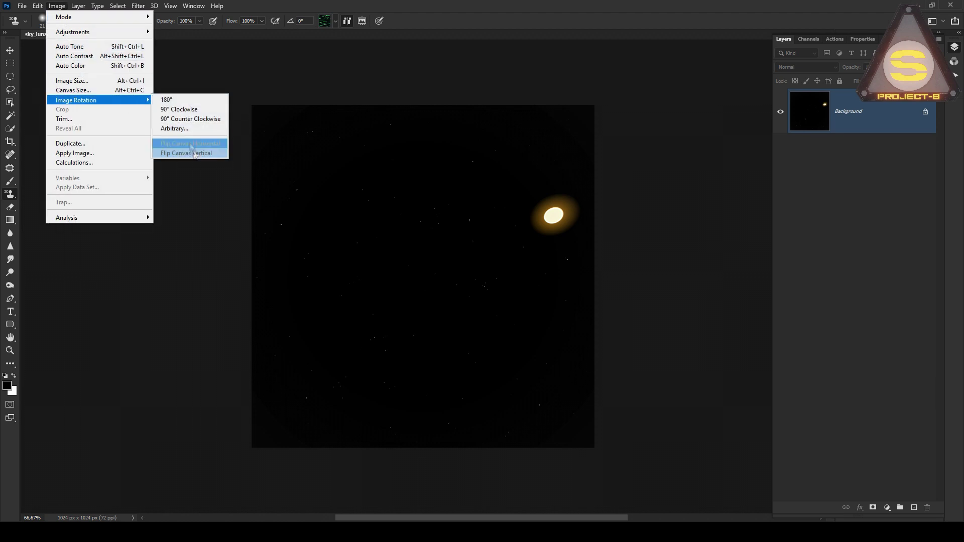
left_click(188, 153)
left_click(22, 5)
left_click(45, 118)
left_click(347, 363)
left_click(332, 404)
key("Return")
key("Return")
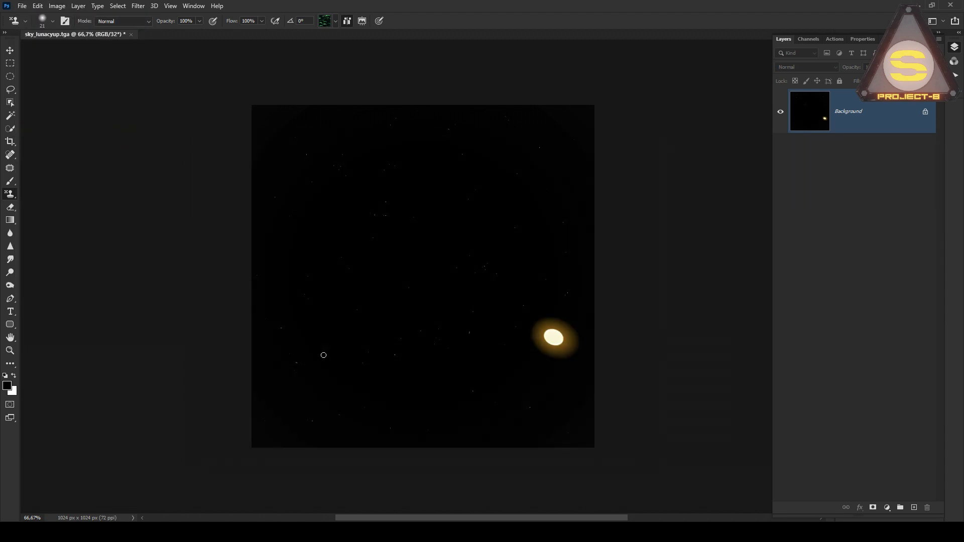
left_click(57, 5)
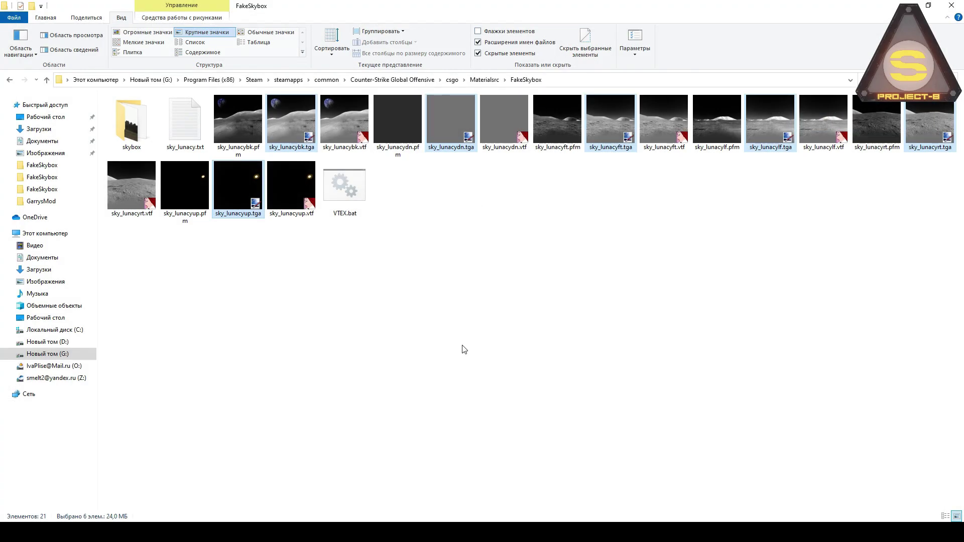
Compile the cubemap by dropping sky_lunacy.txt onto VTEX.bat and let it finish
left_click_drag(185, 121, 337, 197)
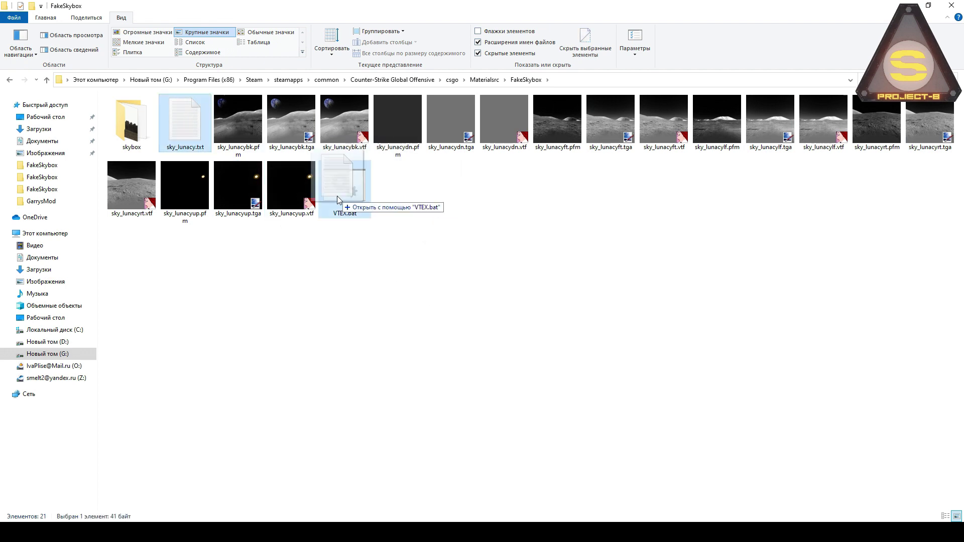
key("Return")
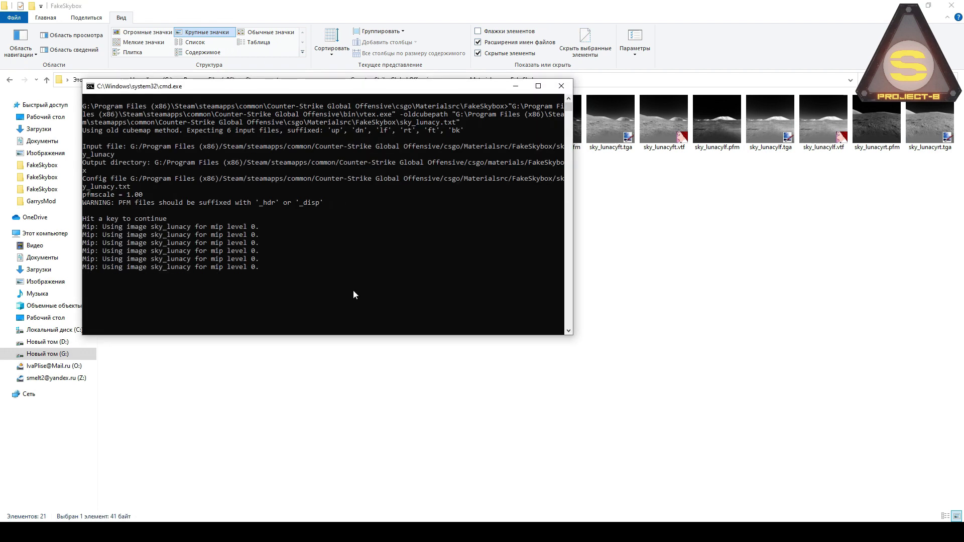
key("Return")
key("Return")
key("Return")
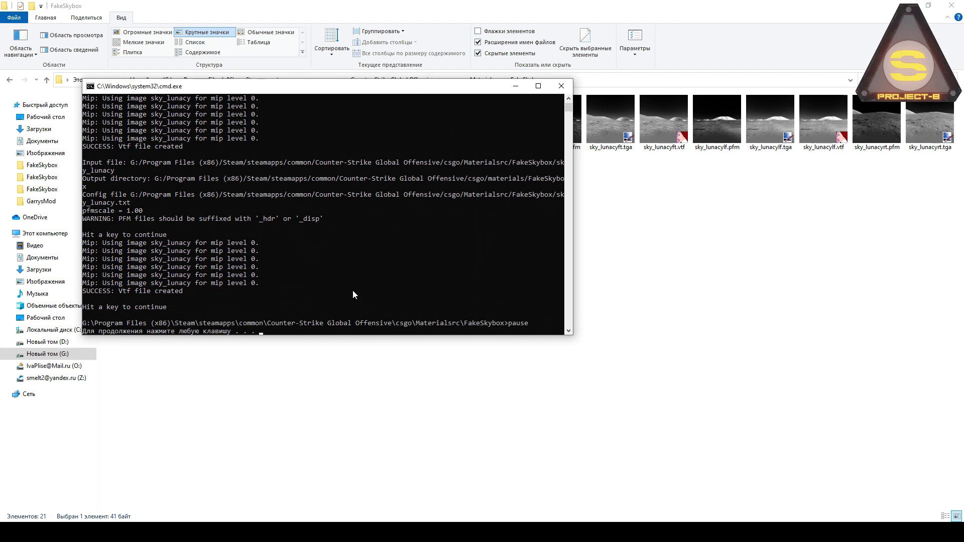
key("Return")
Go to the csgo materials\FakeSkybox folder
left_click(452, 79)
double_click(129, 189)
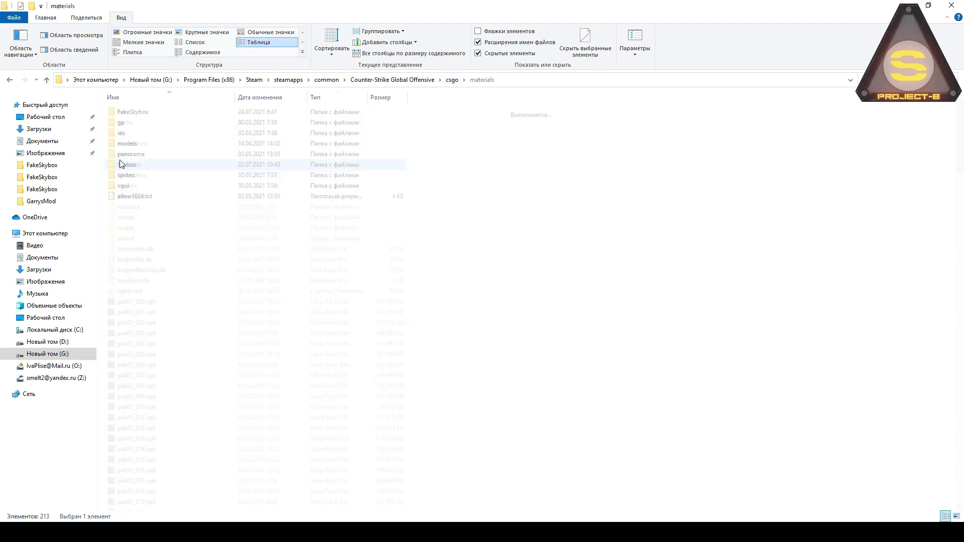
left_click(141, 113)
double_click(142, 115)
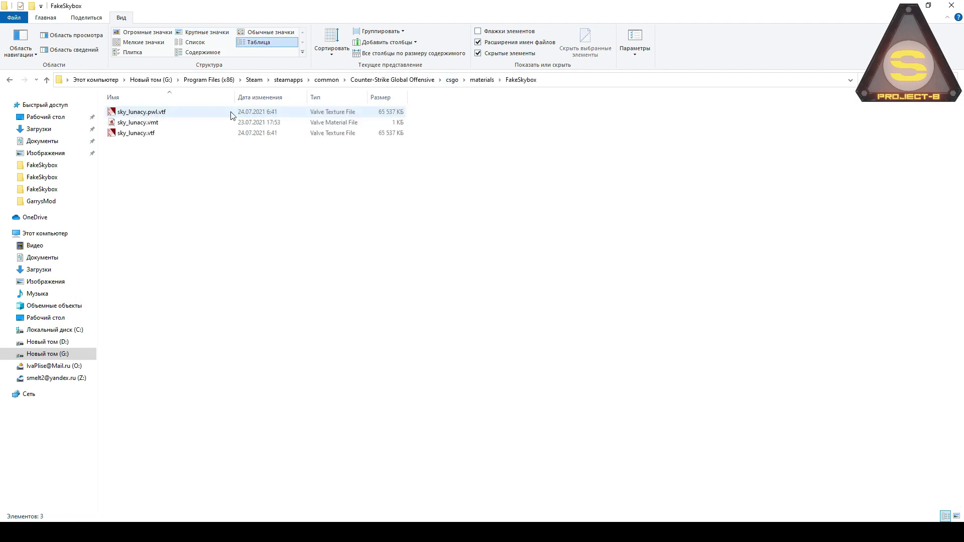
Delete the old sky_lunacy.vtf and rename sky_lunacy.pwl.vtf to sky_lunacy.vtf
left_click(223, 135)
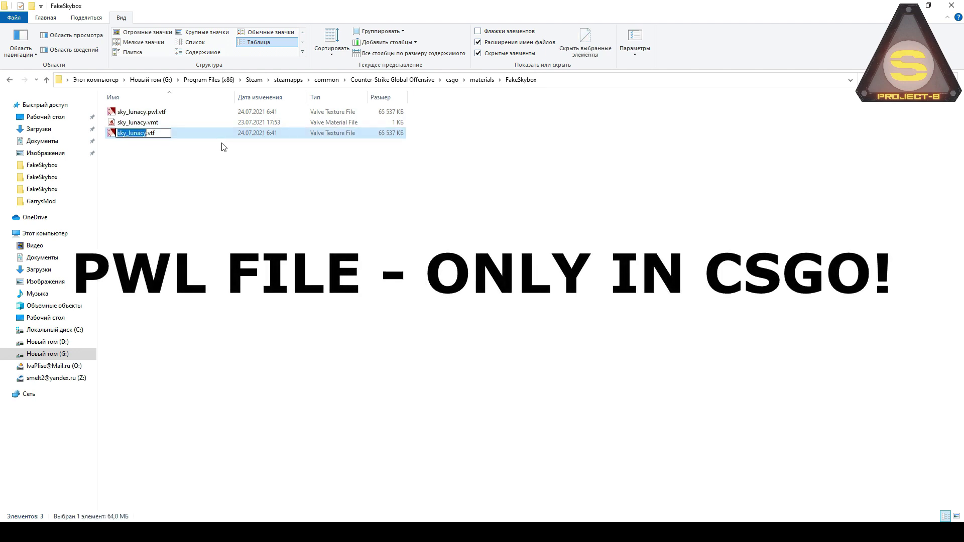
left_click(233, 166)
left_click(230, 133)
key("Delete")
left_click(208, 115)
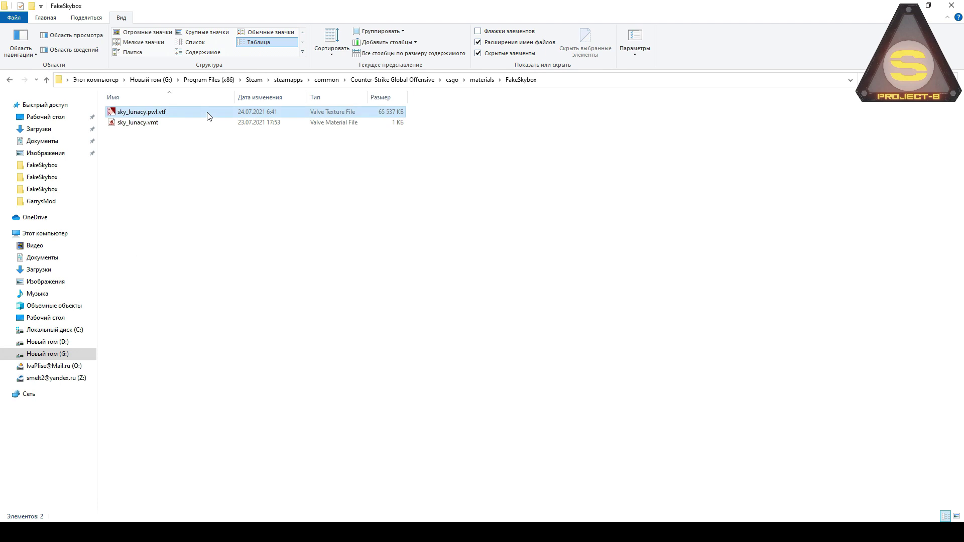
key("F2")
key("Return")
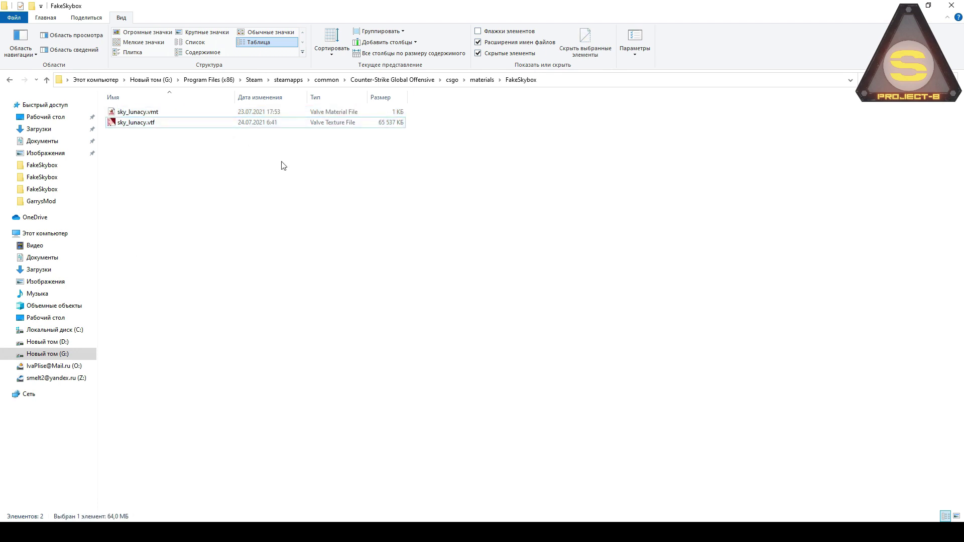
double_click(151, 122)
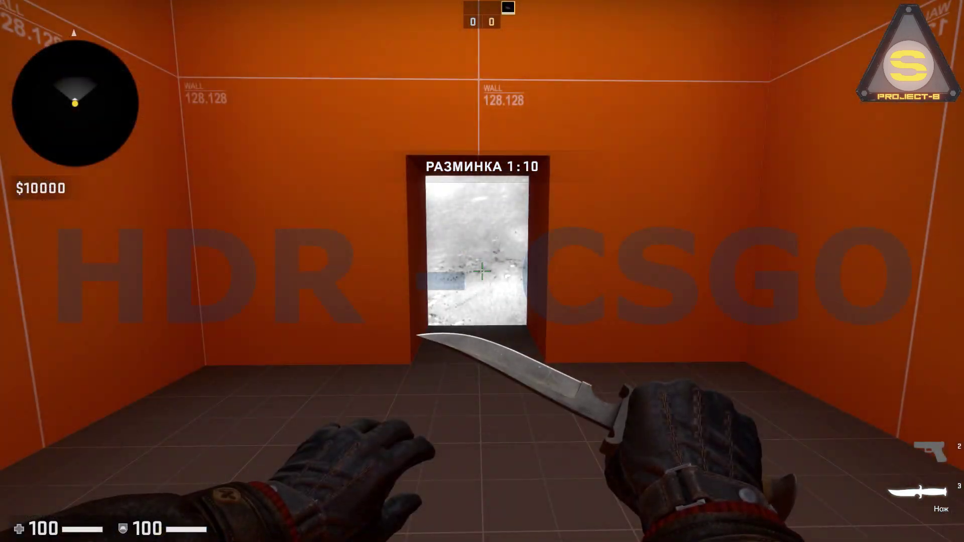
Walk out past the orange doorway onto the lunar surface to view the HDR skybox
key("2")
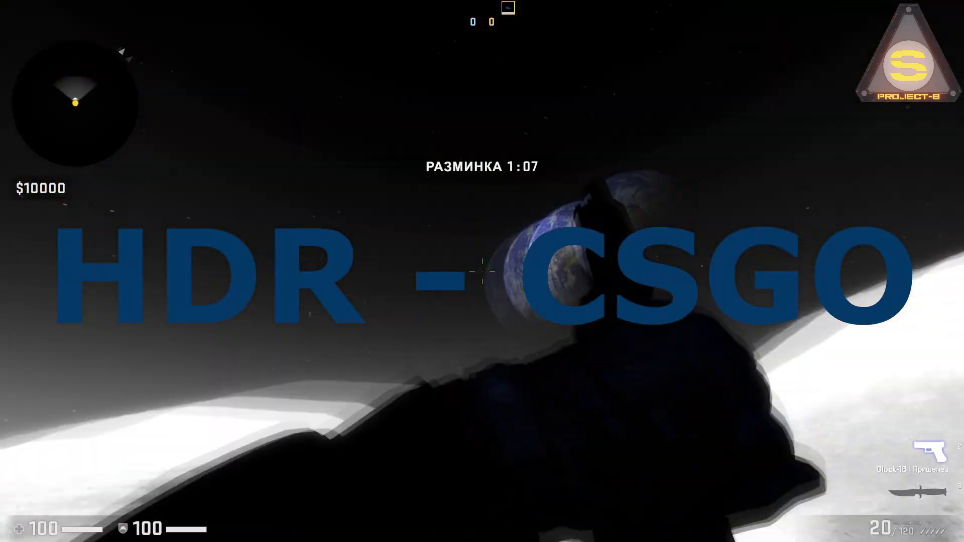
key("w")
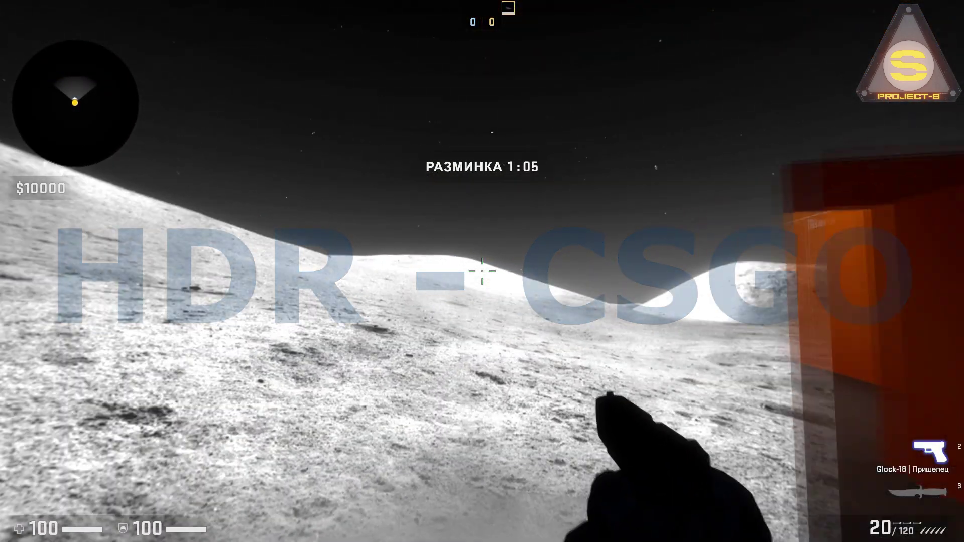